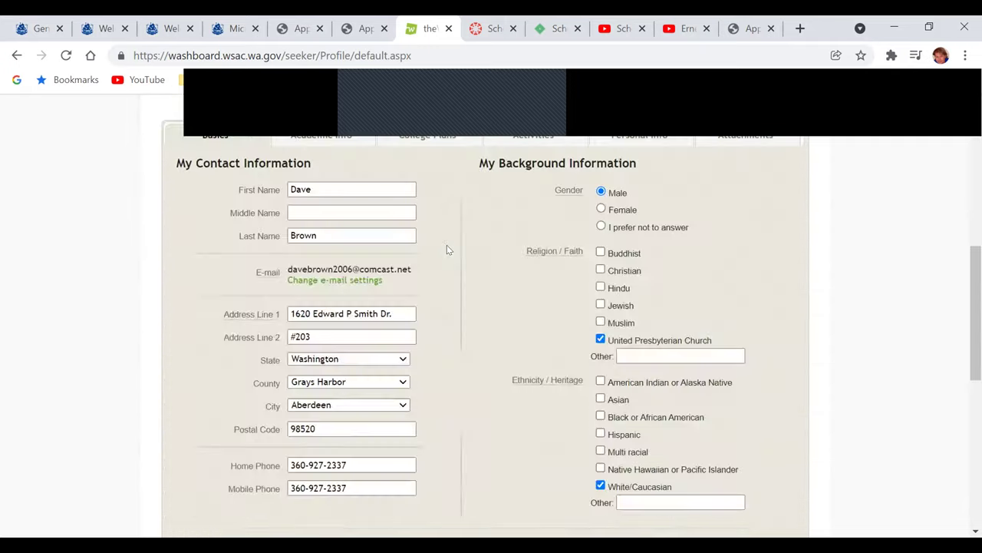
Review the Basics section of the scholarship profile, covering contact information, background information and financial need.
scroll(448, 250, down, 1)
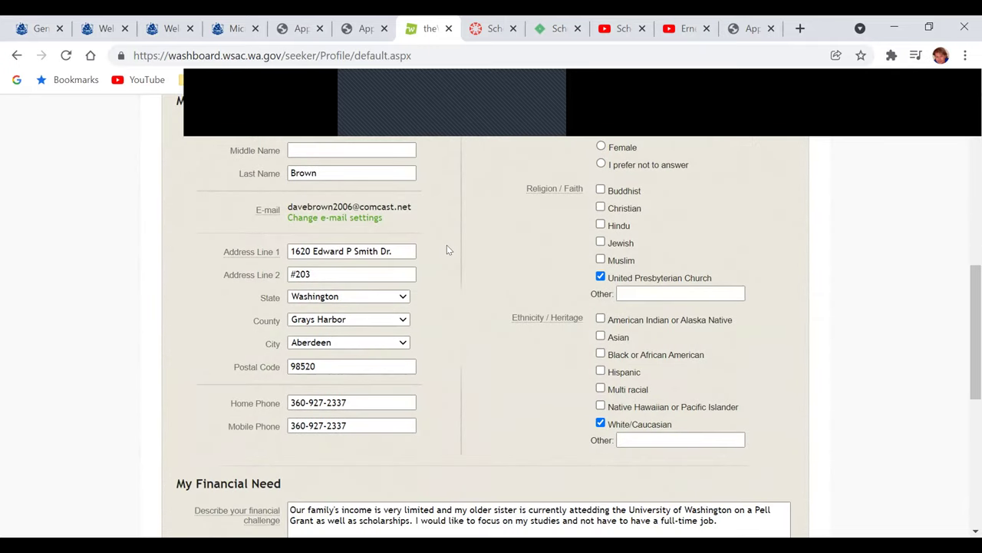
scroll(449, 250, down, 1)
scroll(437, 261, up, 2)
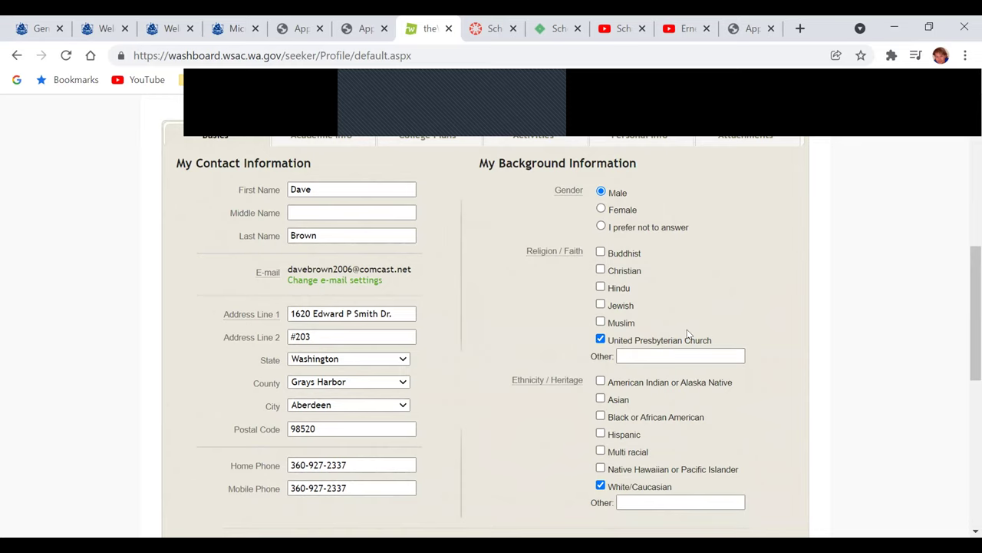
scroll(688, 331, down, 2)
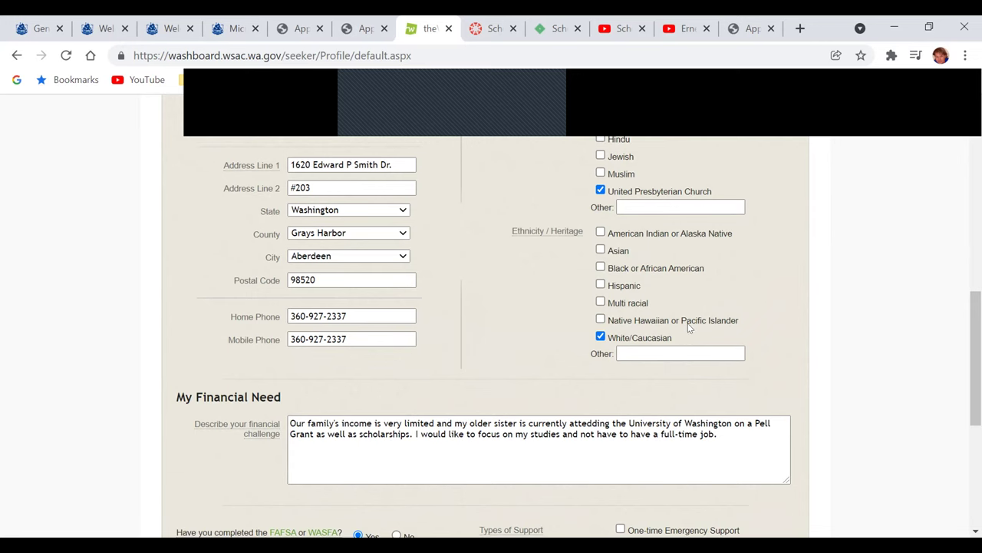
scroll(688, 331, down, 2)
click(350, 307)
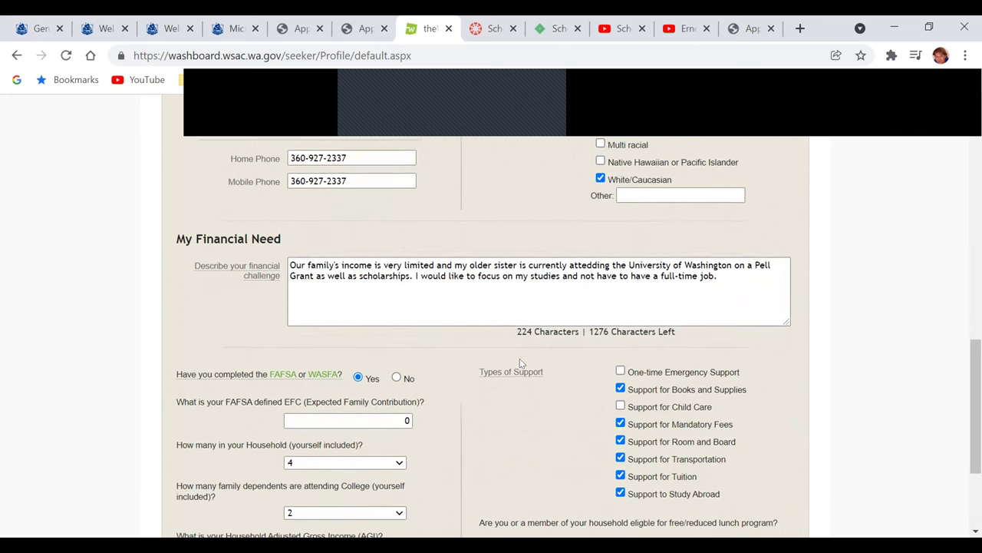
scroll(520, 358, up, 7)
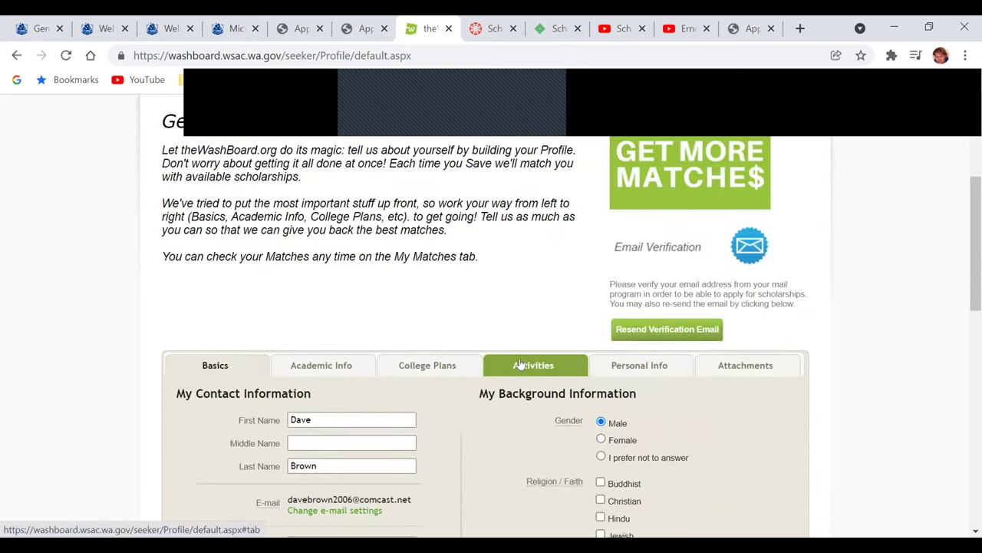
scroll(519, 361, down, 1)
scroll(519, 361, down, 1)
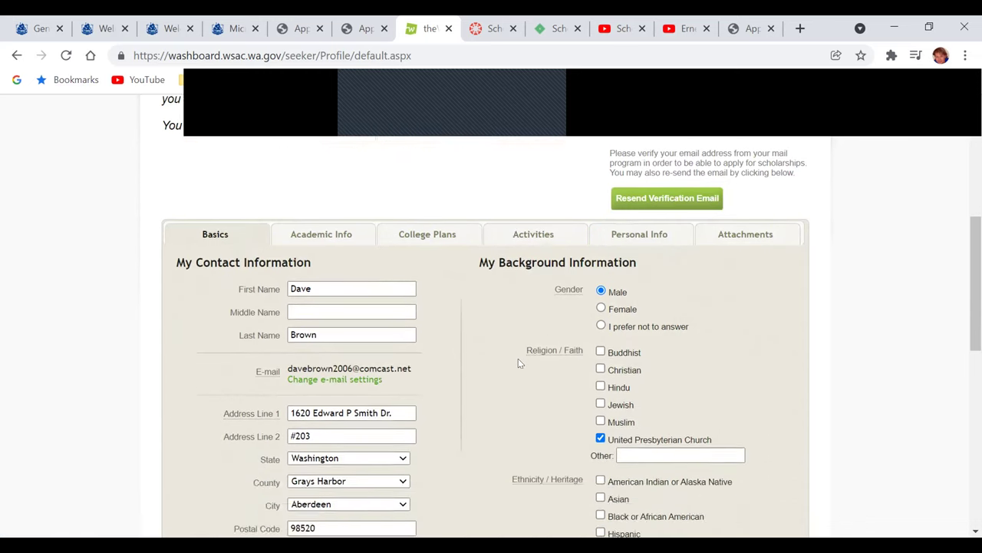
scroll(518, 359, down, 4)
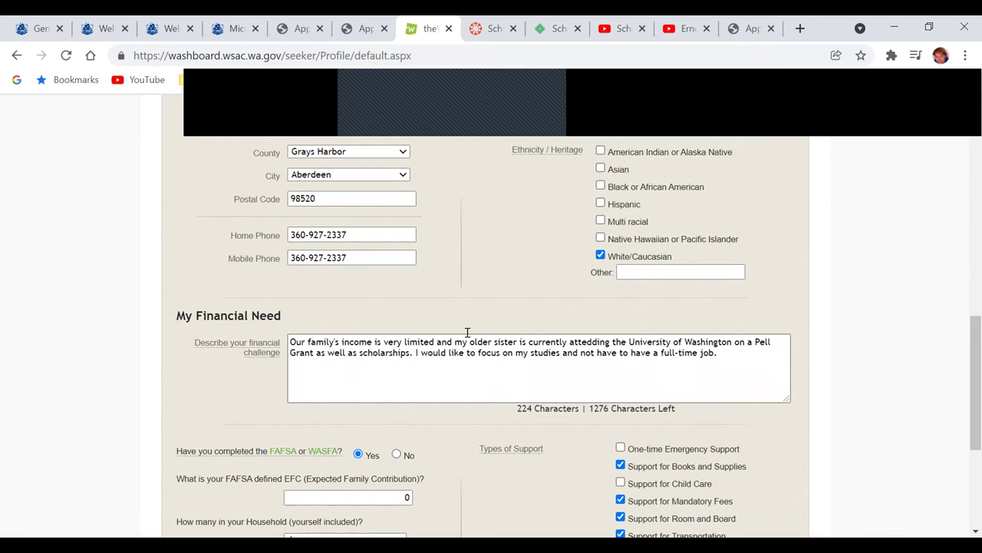
scroll(536, 310, up, 7)
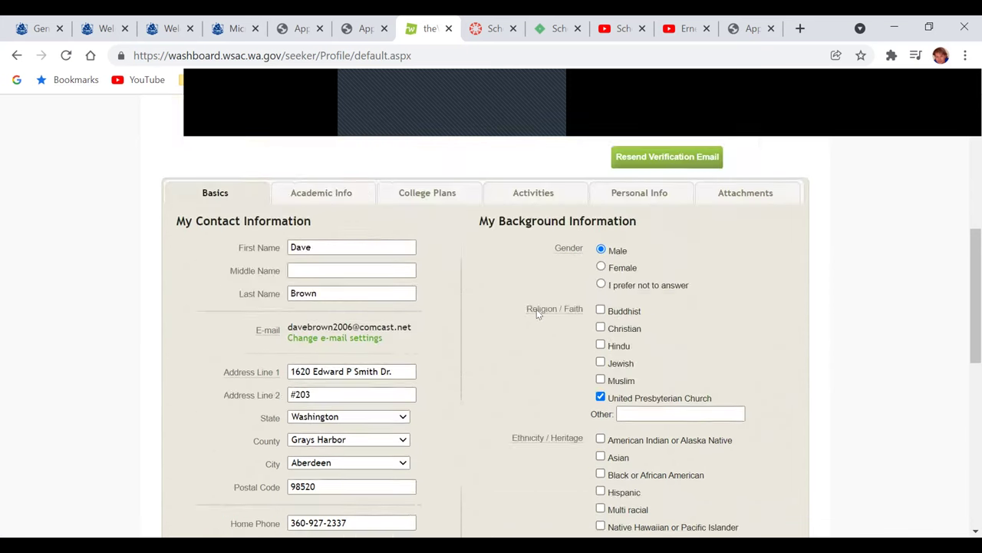
scroll(535, 315, down, 2)
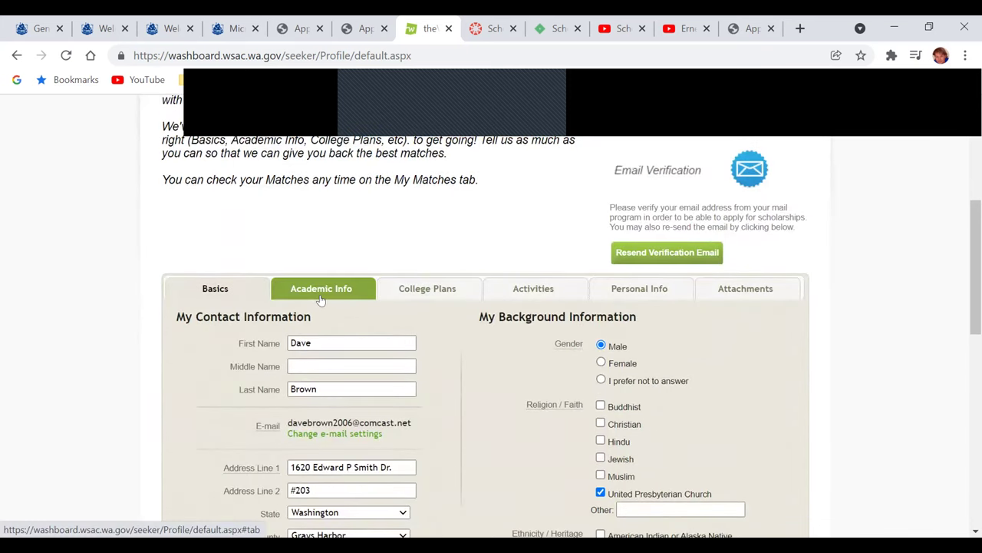
scroll(463, 370, down, 3)
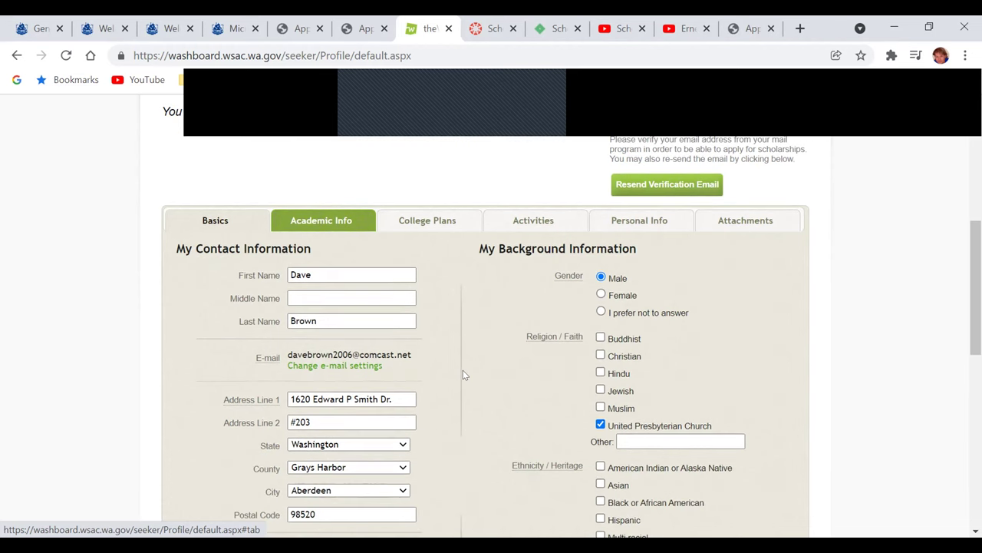
Open the profile's Academic Info section and review the higher education, secondary education, GPA, class rank and test score fields.
scroll(462, 369, up, 2)
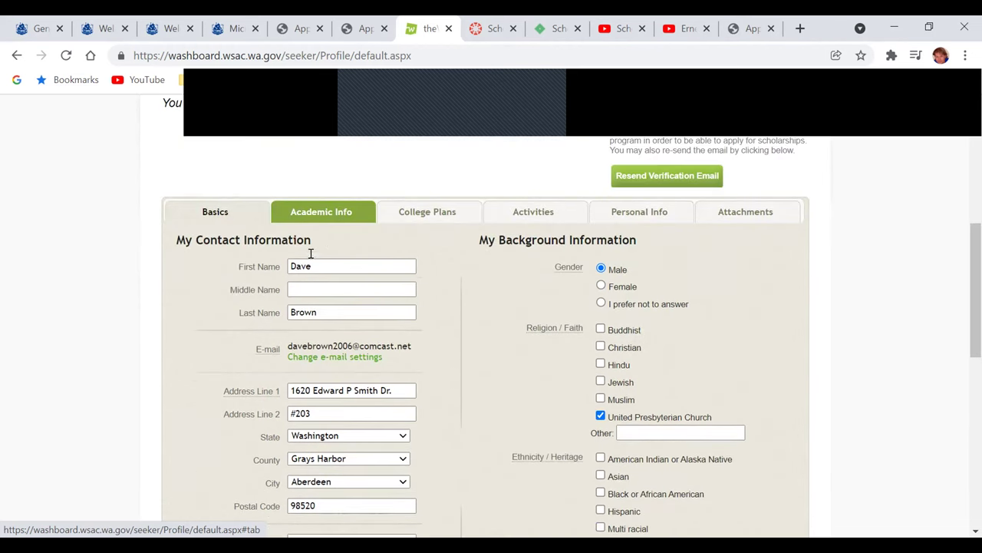
click(334, 215)
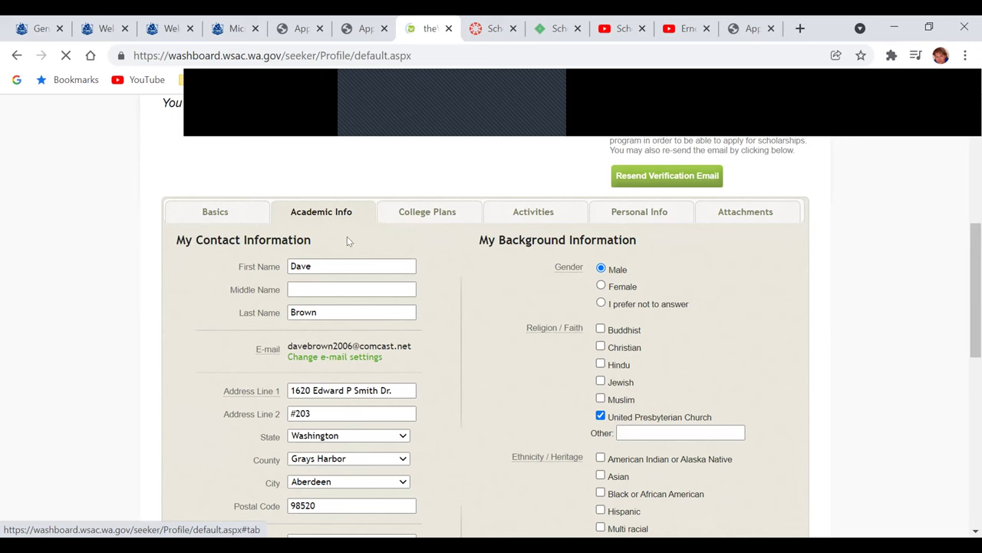
scroll(464, 283, down, 5)
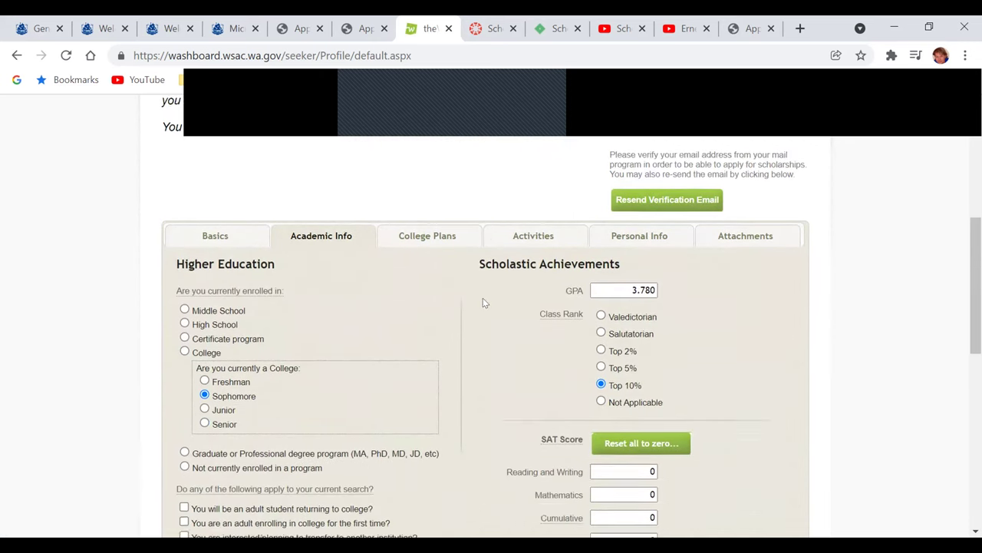
scroll(445, 310, down, 1)
scroll(316, 265, down, 3)
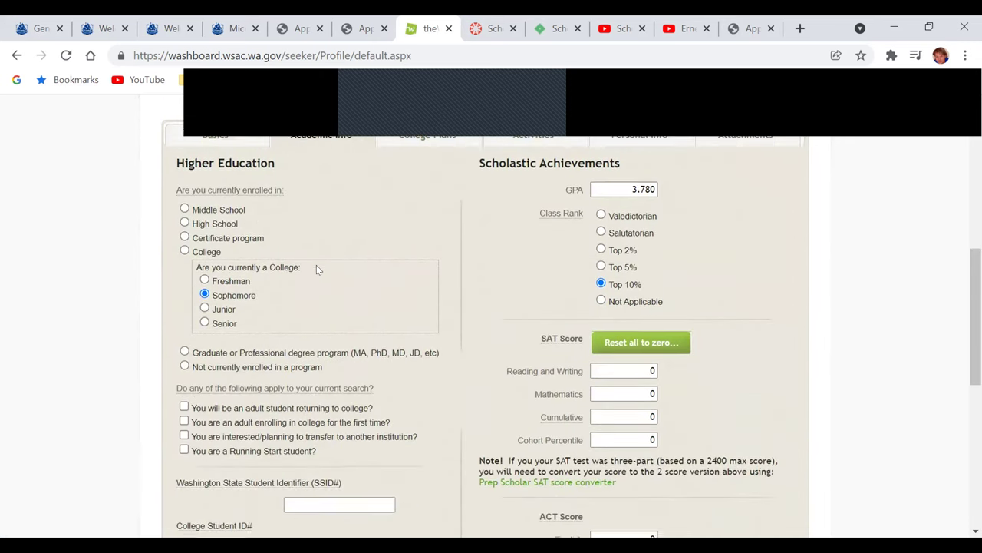
scroll(247, 394, up, 2)
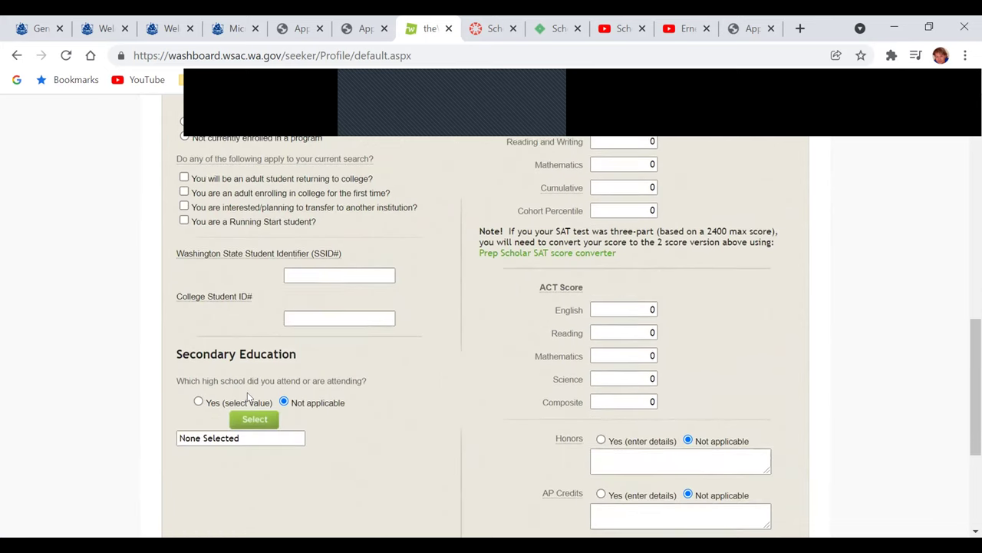
scroll(666, 310, up, 2)
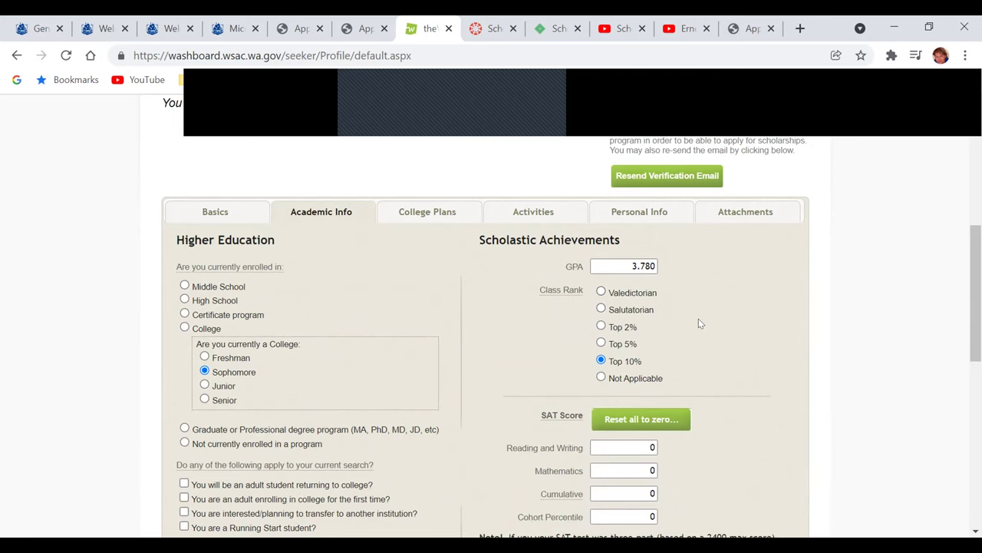
scroll(697, 324, down, 3)
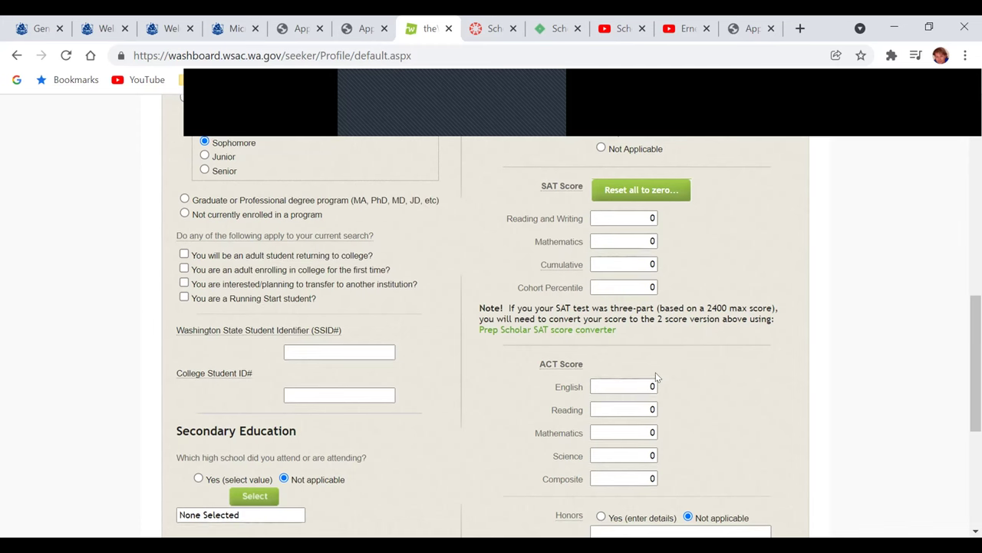
Open the College Plans section and review the college attendance, academic interests, program type, enrollment status and current college answers.
scroll(656, 372, up, 2)
scroll(656, 372, up, 2)
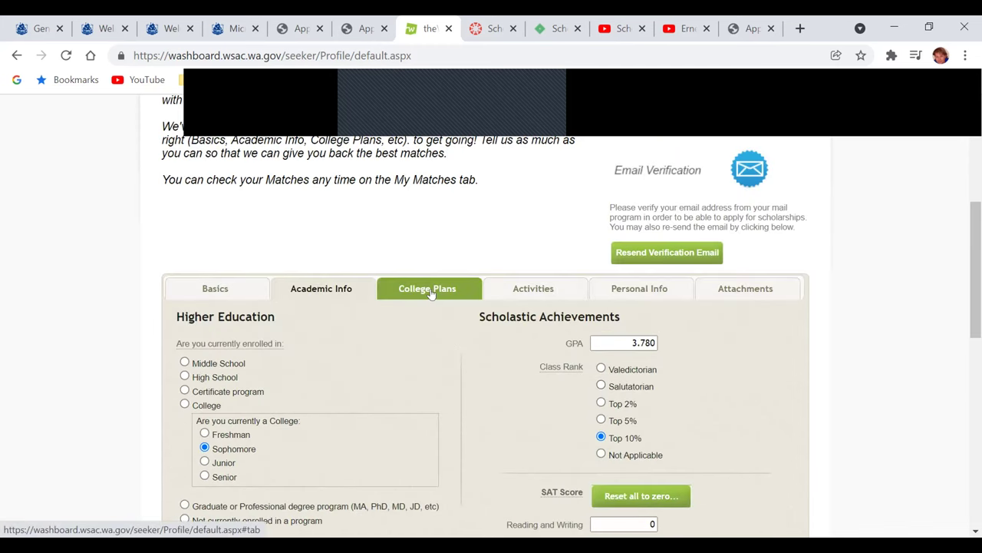
click(432, 289)
scroll(473, 322, down, 4)
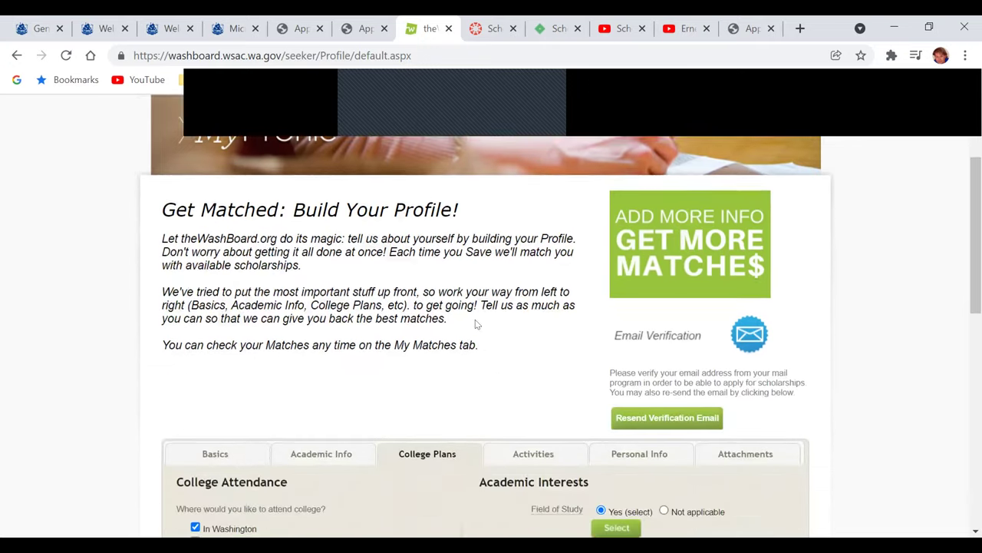
scroll(475, 319, down, 3)
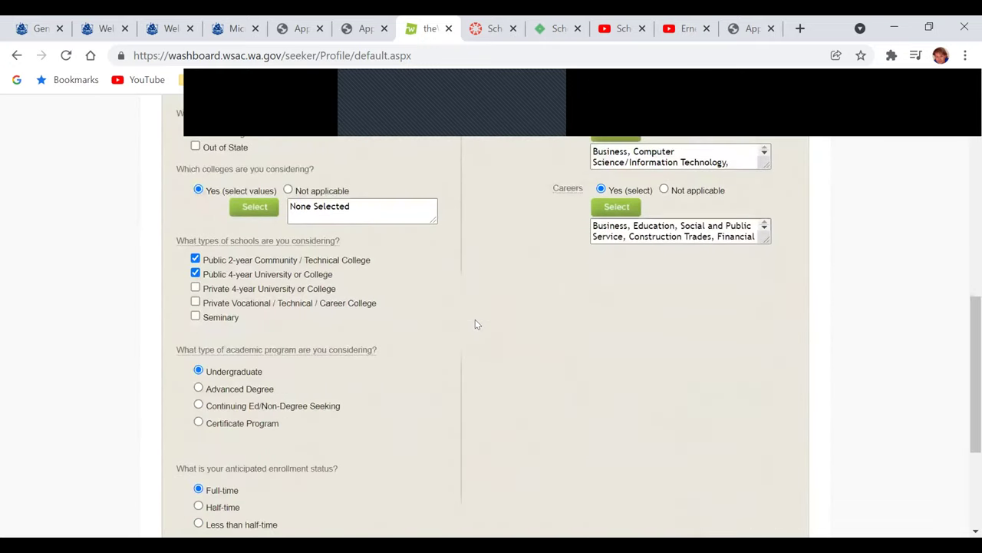
scroll(464, 315, down, 1)
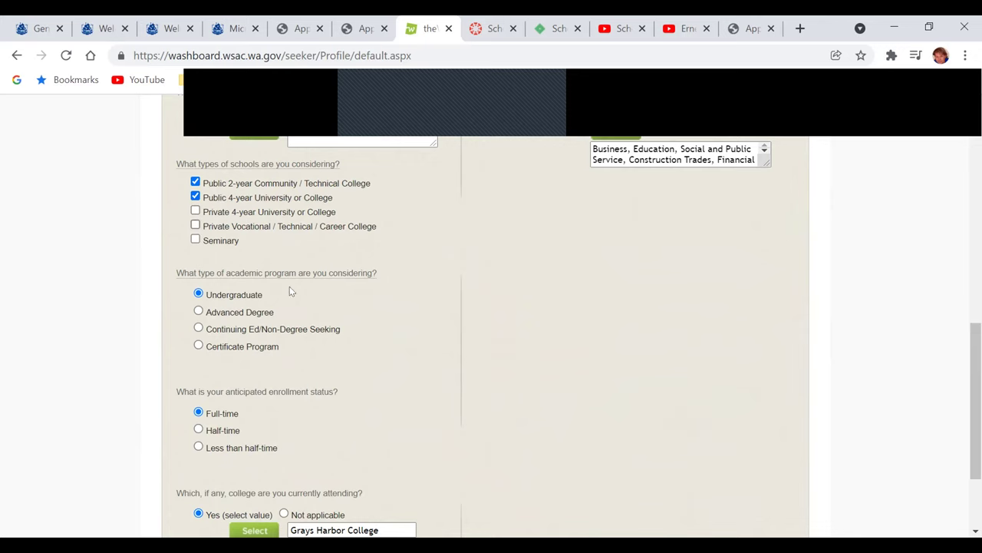
scroll(408, 321, down, 2)
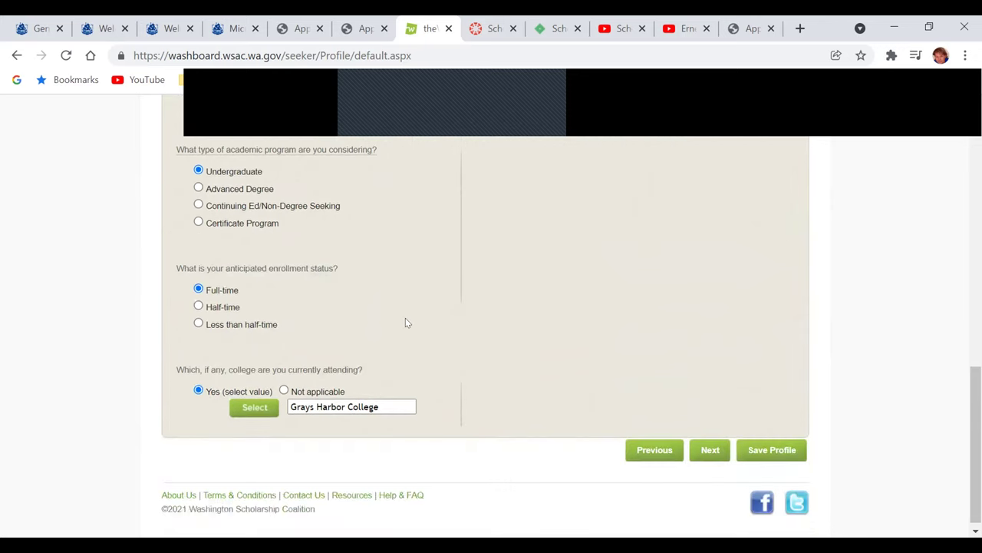
Open the Activities section and review the groups and hobbies, affiliations, and work and service entries.
scroll(406, 320, up, 3)
scroll(405, 320, up, 4)
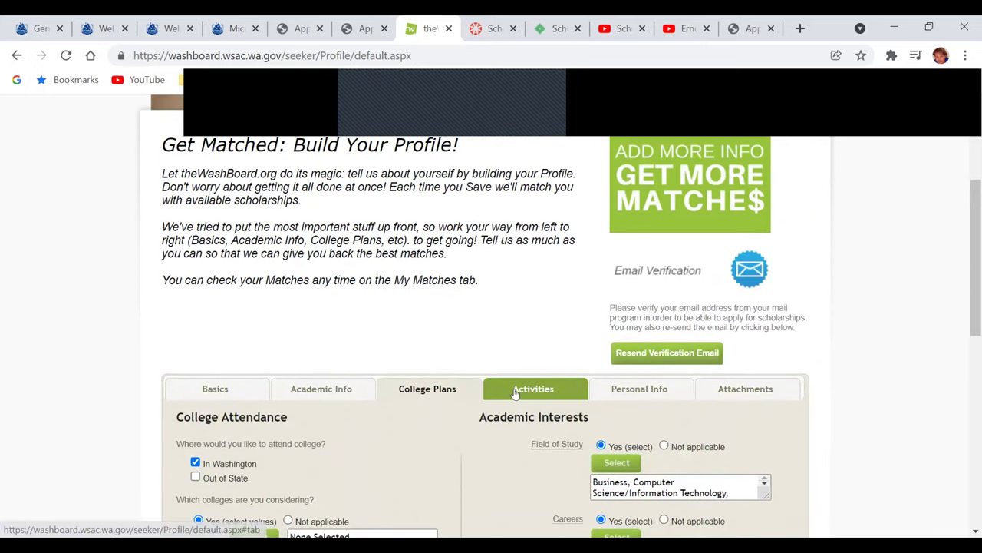
scroll(525, 391, down, 2)
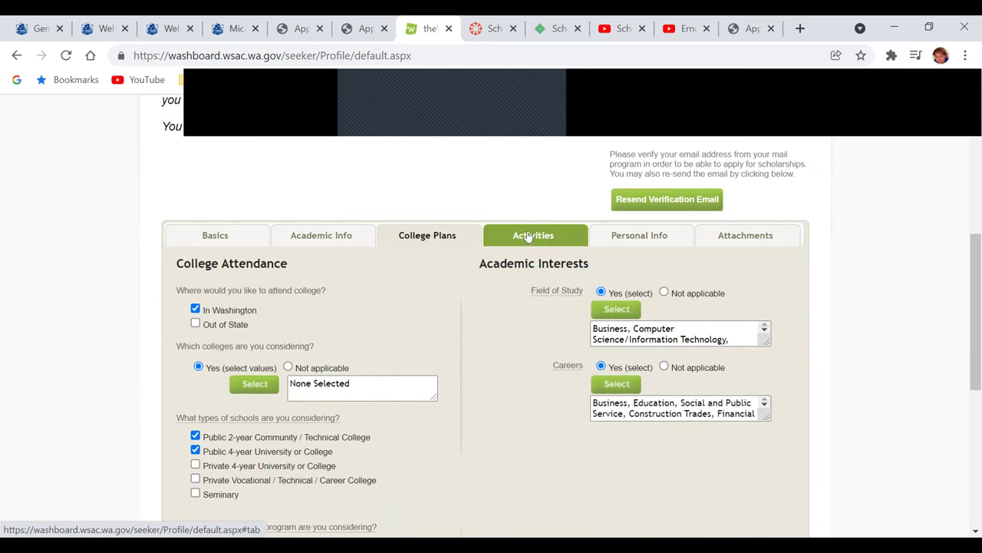
click(525, 236)
scroll(530, 368, down, 5)
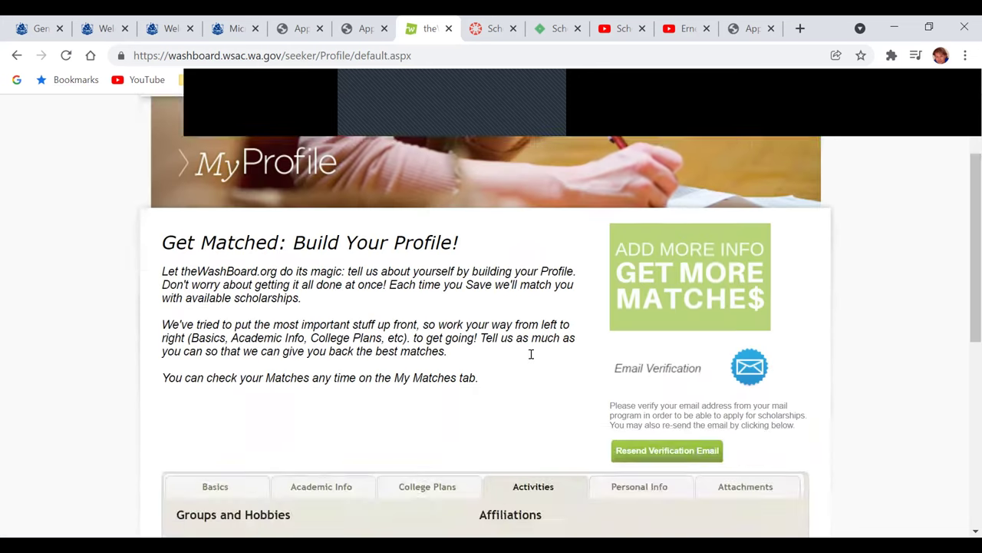
scroll(530, 353, down, 2)
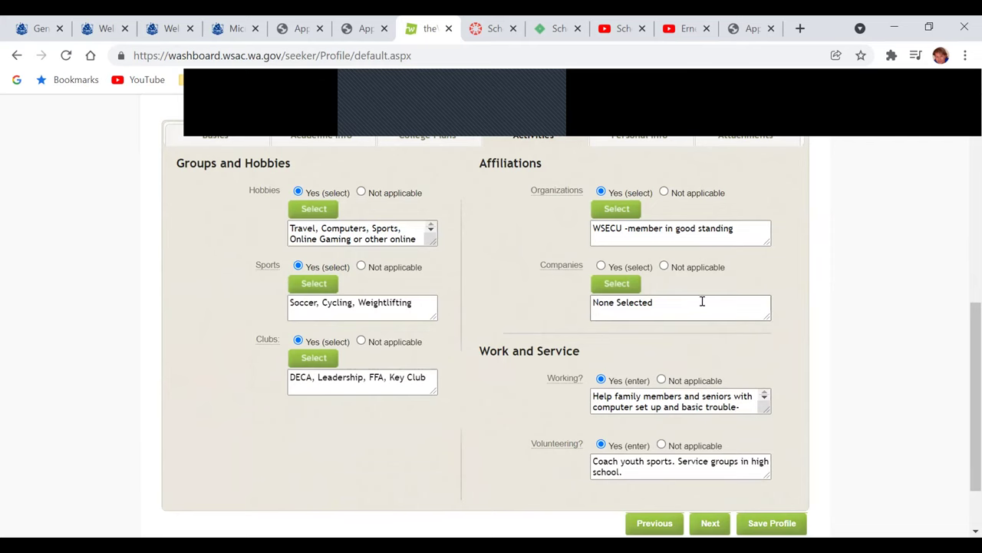
scroll(703, 301, down, 1)
scroll(699, 297, up, 2)
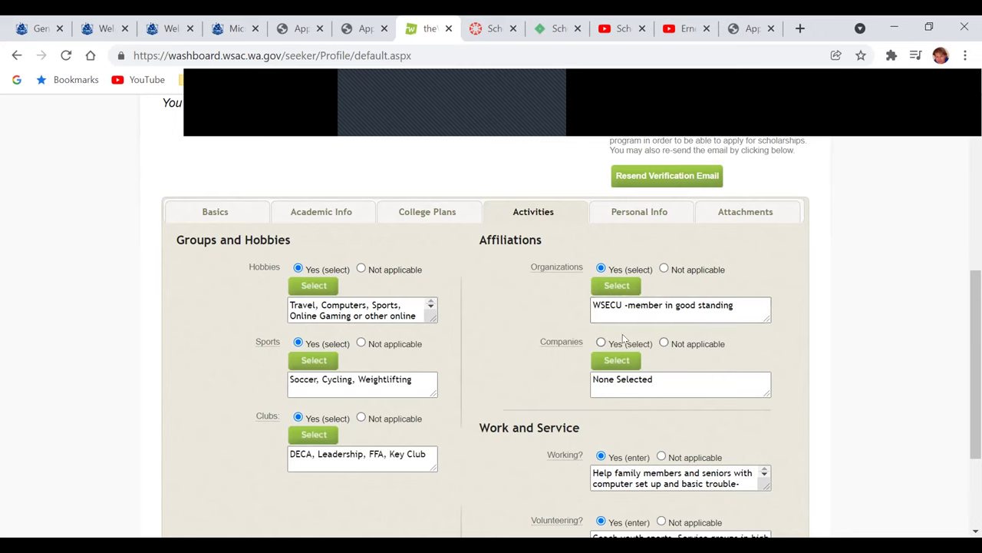
click(614, 304)
scroll(687, 307, down, 1)
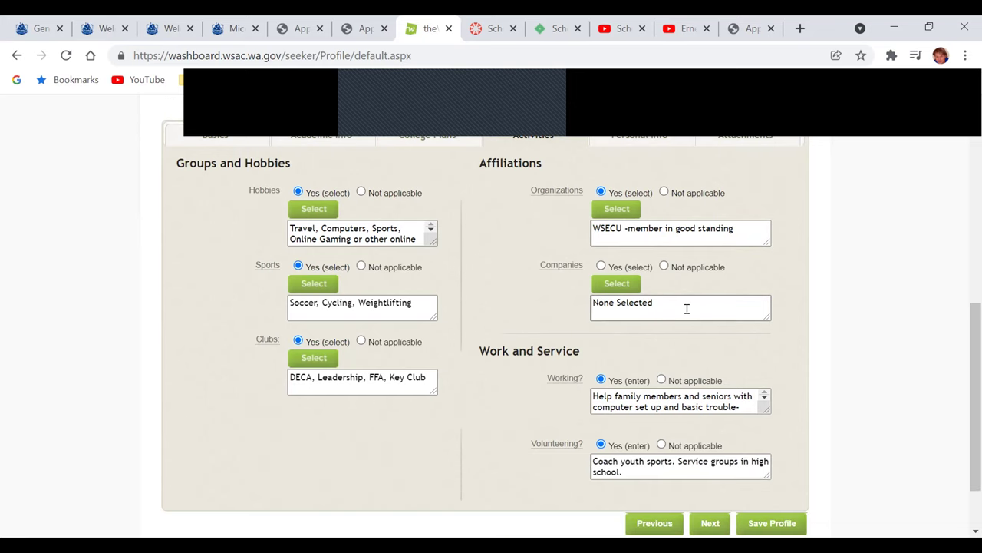
click(653, 396)
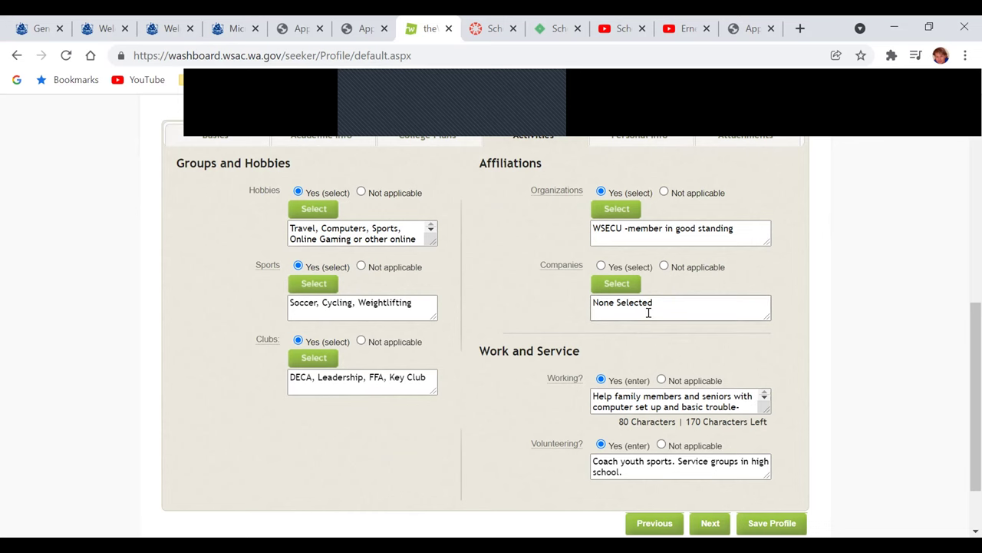
scroll(648, 312, down, 1)
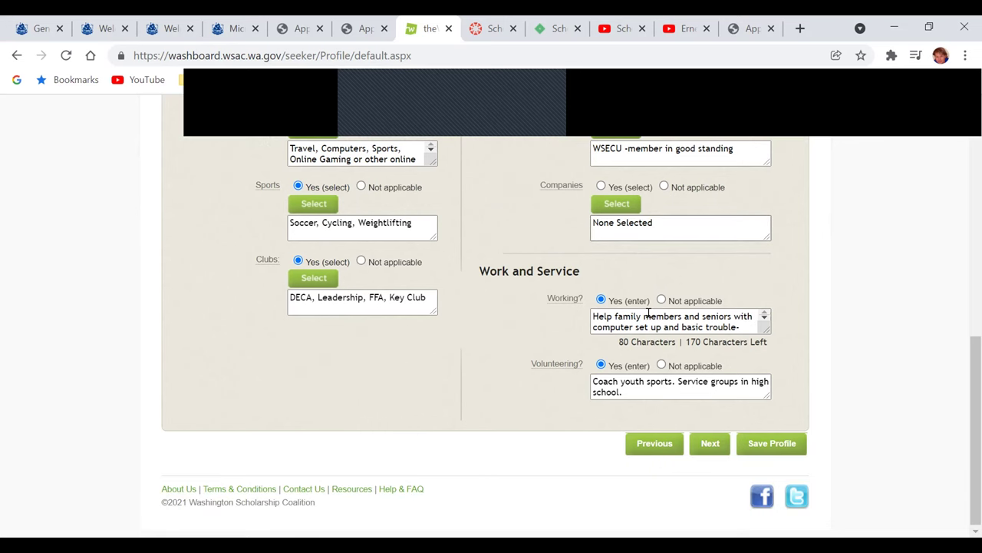
scroll(649, 312, up, 2)
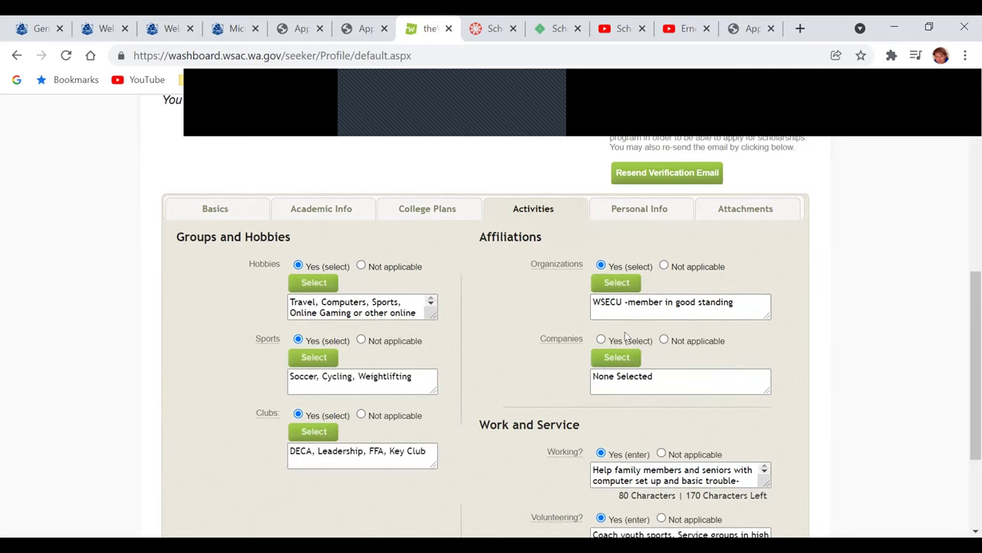
scroll(626, 332, down, 1)
Open the profile's Personal Info section and review the About me questions on health, residency, veteran status, education level and family situation.
scroll(633, 321, up, 2)
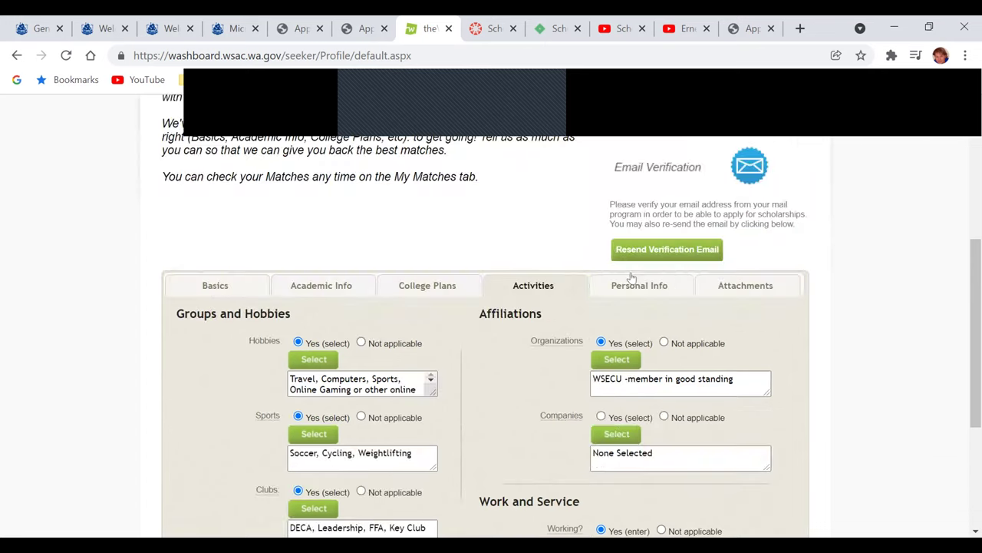
click(641, 292)
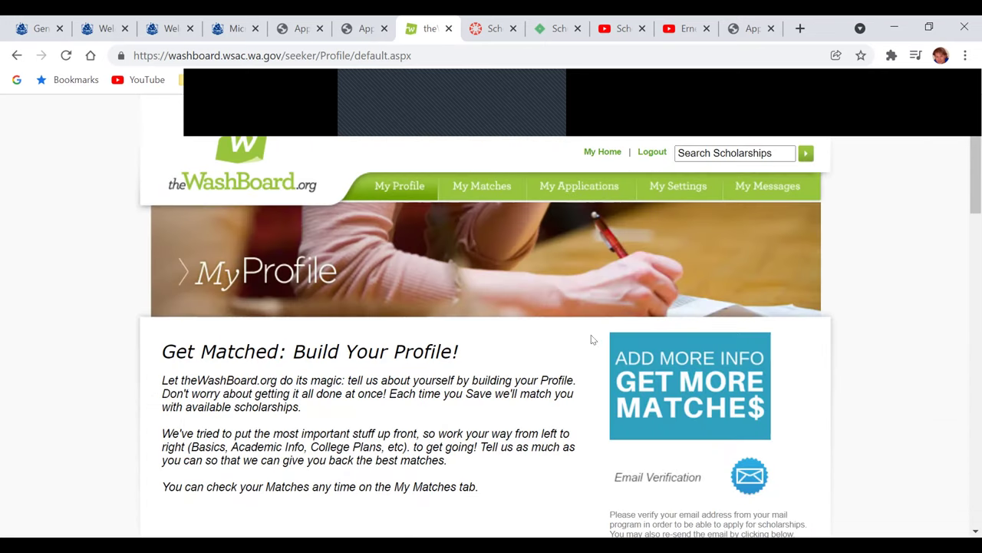
scroll(584, 344, down, 1)
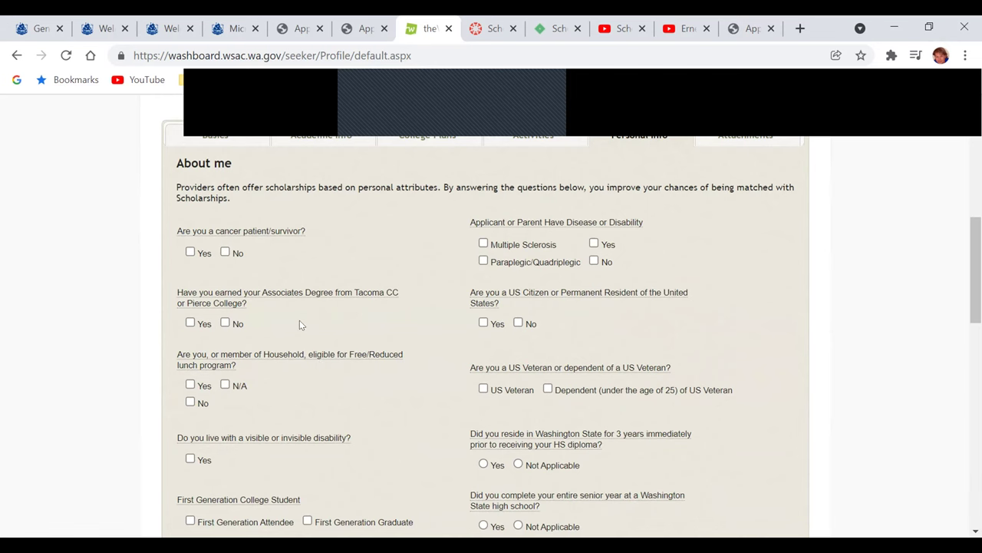
scroll(299, 320, down, 2)
scroll(299, 321, down, 1)
scroll(303, 320, up, 2)
scroll(303, 320, down, 3)
scroll(303, 325, down, 1)
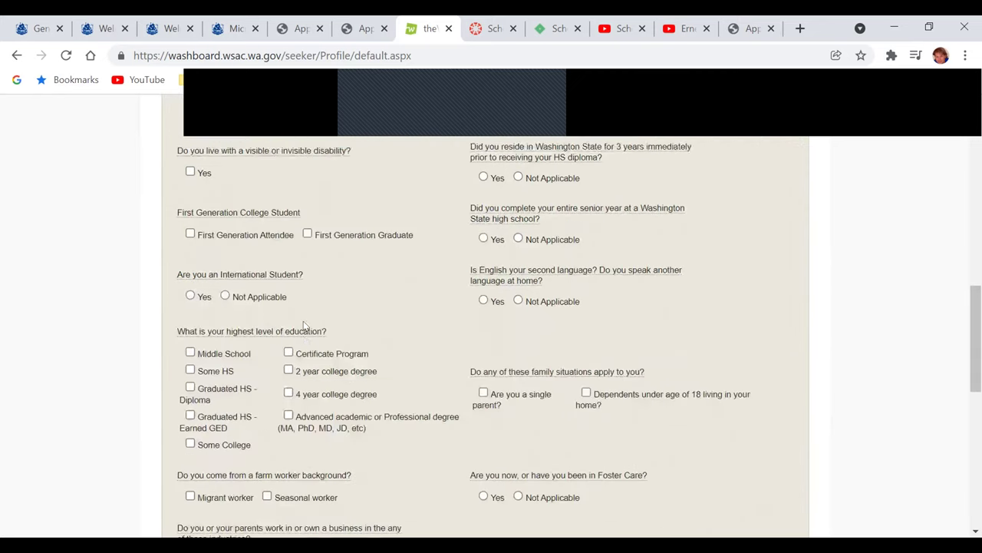
scroll(303, 322, up, 4)
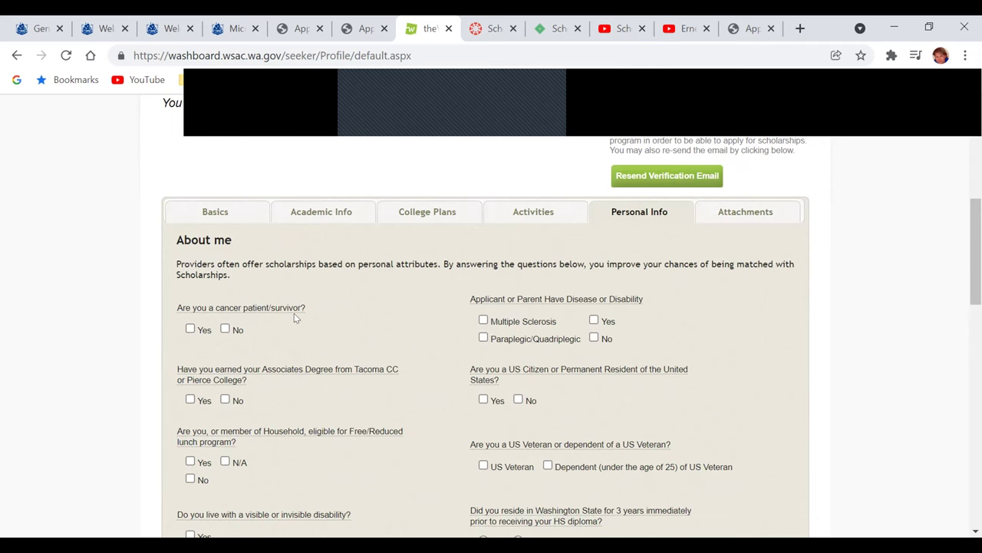
Review the remaining Personal Info fields, from farm work background and ethnic groups to birthdate, personal statement, skills and talents.
scroll(293, 315, down, 8)
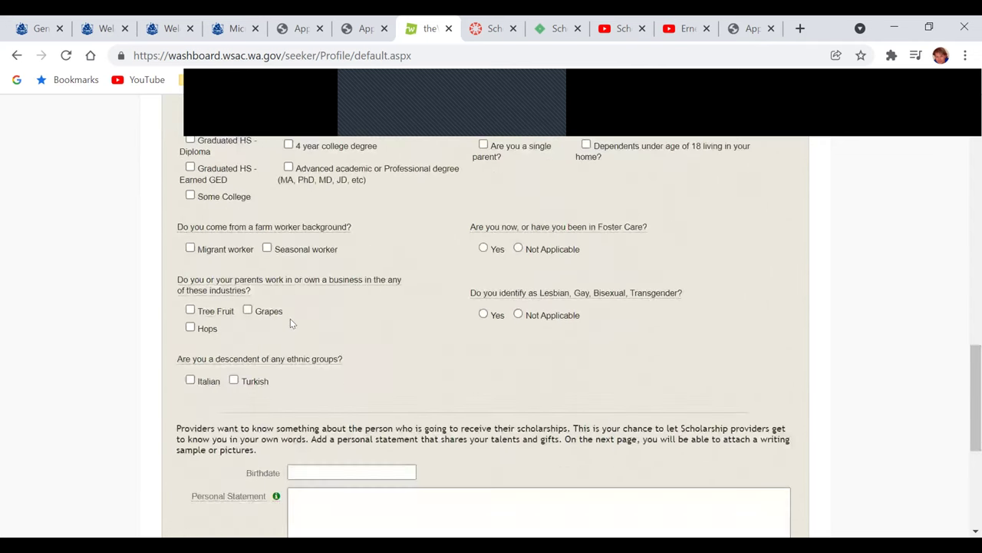
scroll(290, 318, down, 3)
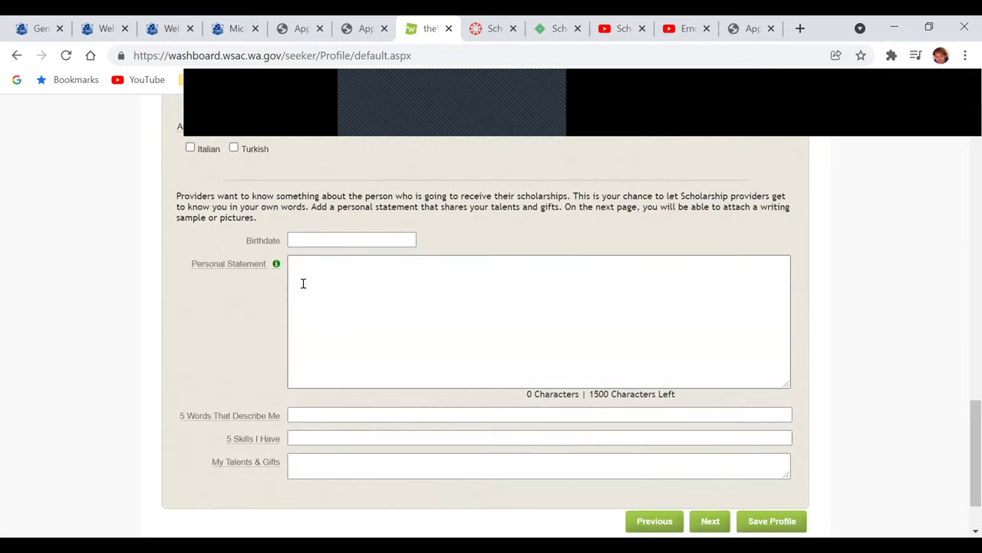
click(312, 267)
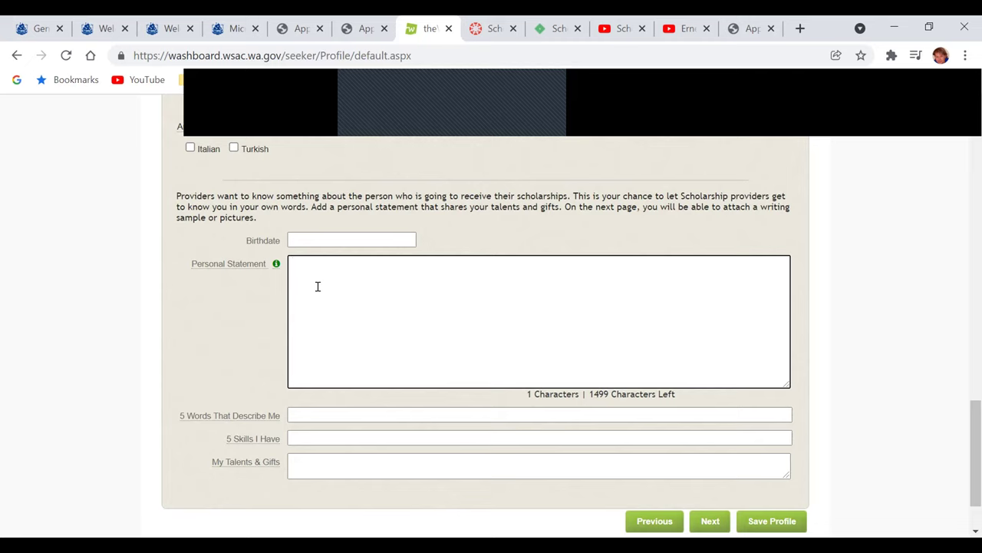
Open the profile's Attachments section and review the file upload and Letters of Recommendation areas.
scroll(435, 290, up, 2)
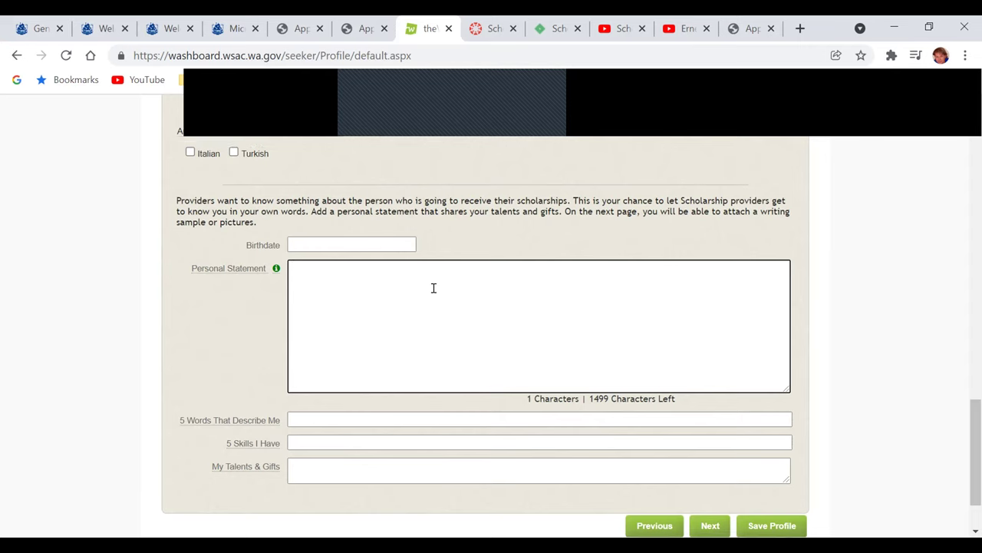
scroll(434, 292, up, 6)
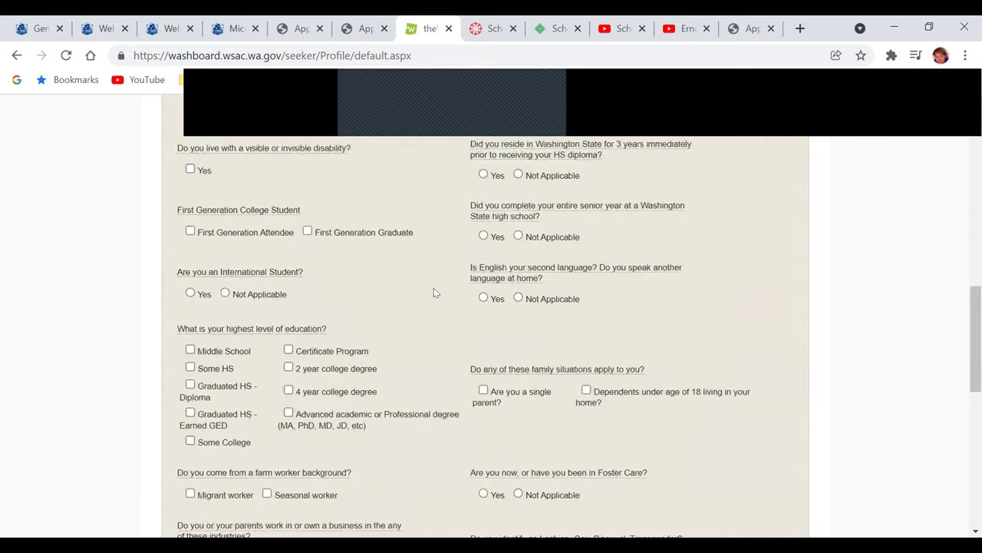
scroll(434, 292, up, 4)
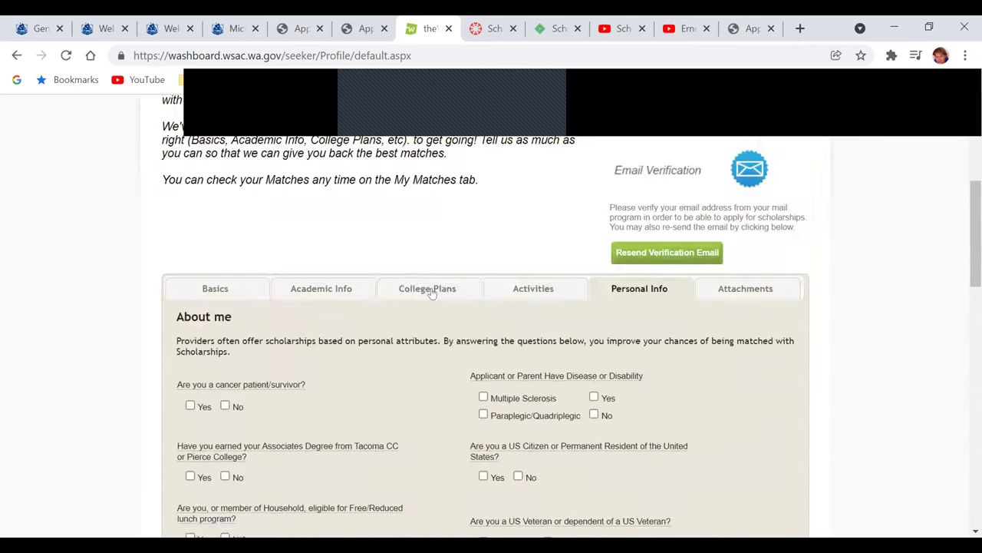
click(726, 288)
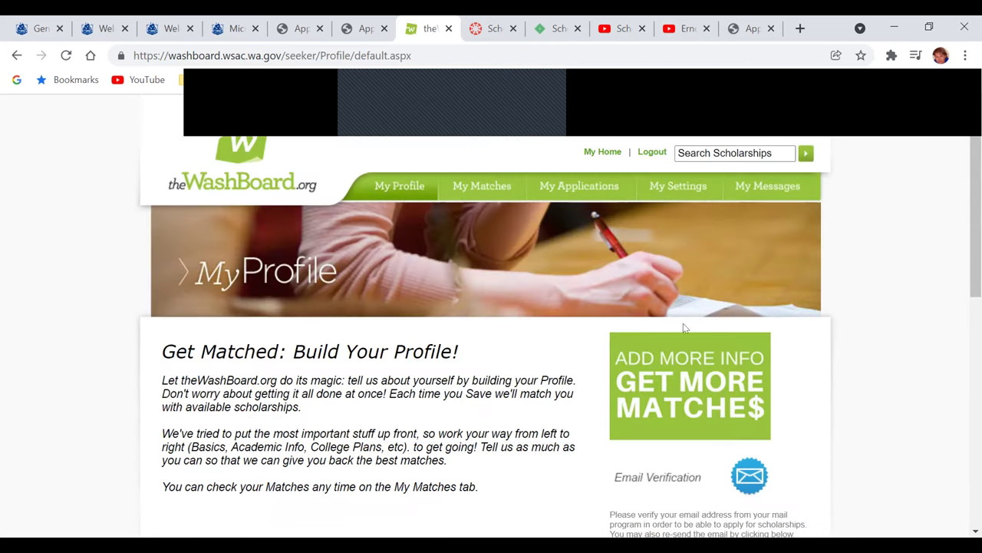
scroll(594, 364, down, 5)
scroll(586, 355, up, 2)
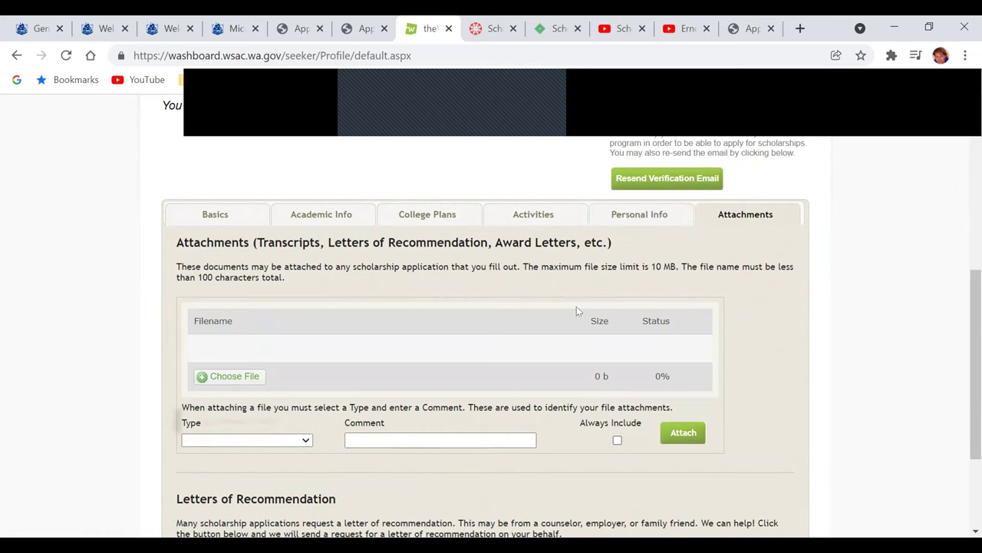
Switch to the Canvas Scholarships page and look through the scholarship table and the course navigation links.
click(477, 23)
key(ctrl+plus)
scroll(568, 223, up, 20)
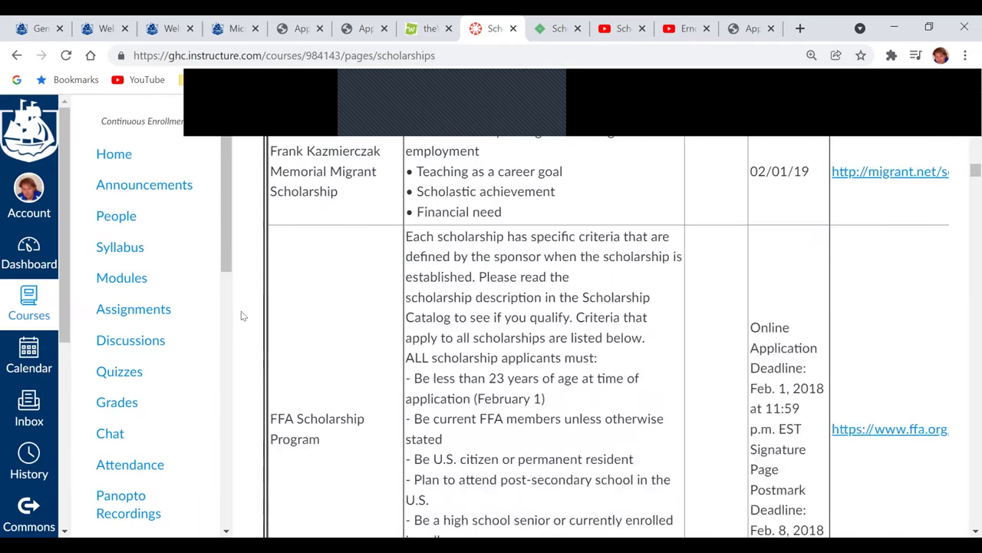
scroll(162, 359, down, 6)
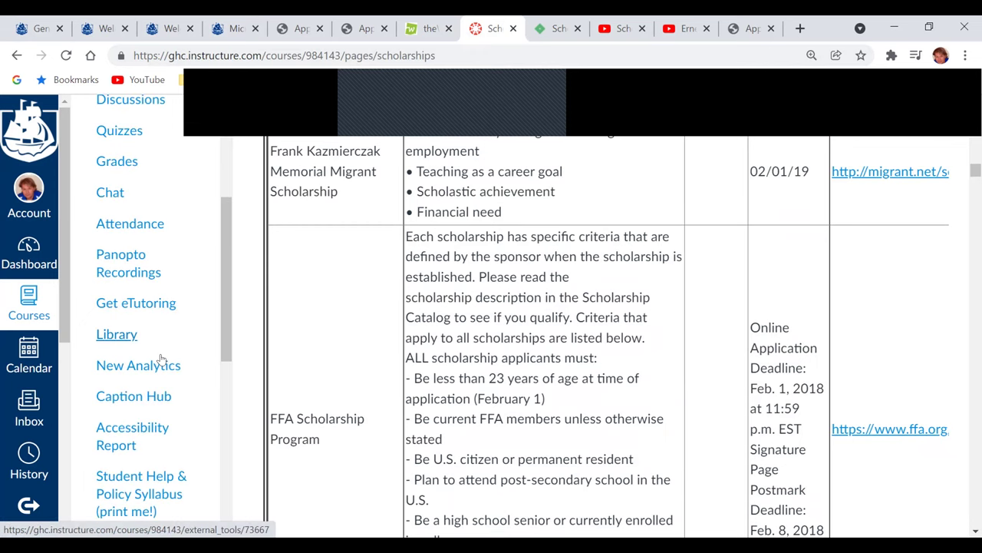
scroll(501, 336, up, 20)
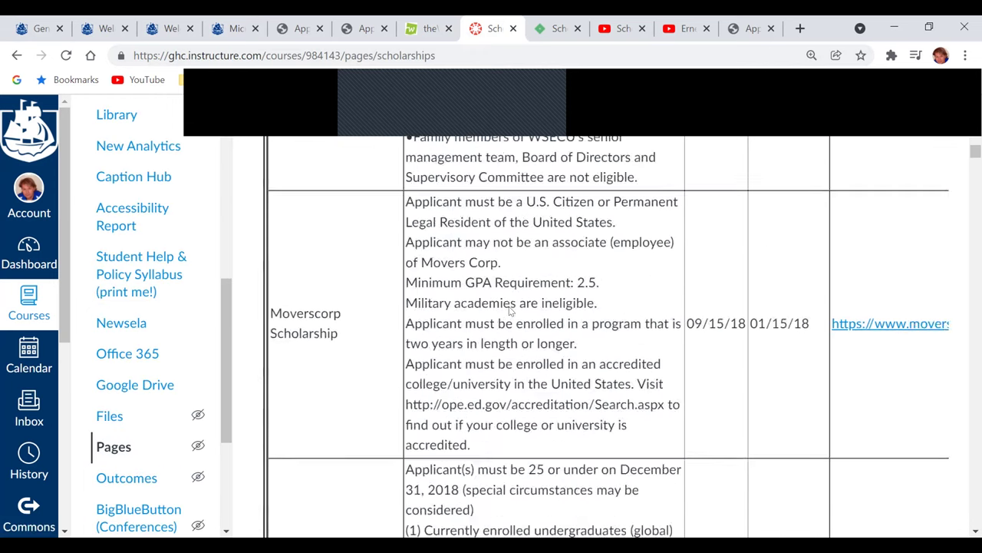
scroll(500, 288, up, 10)
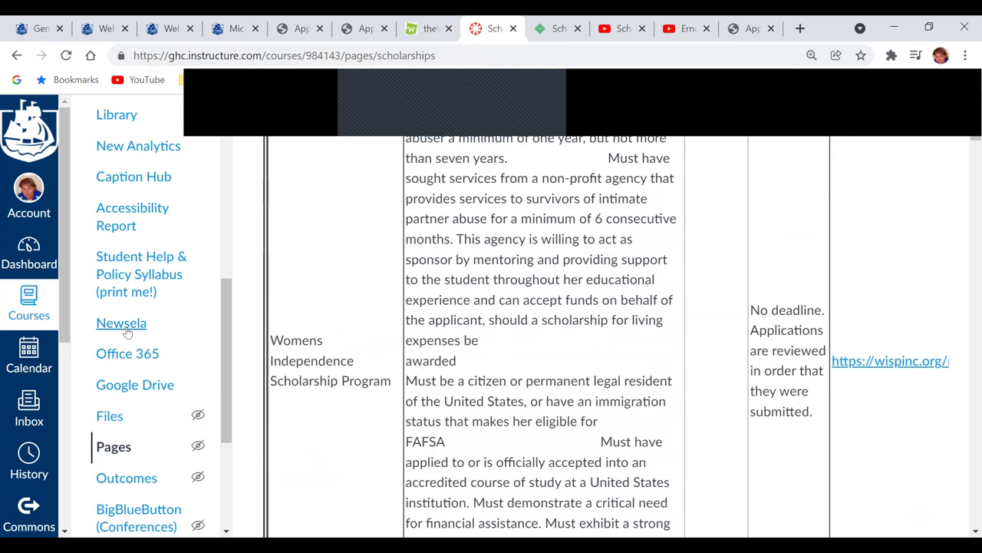
scroll(153, 359, down, 1)
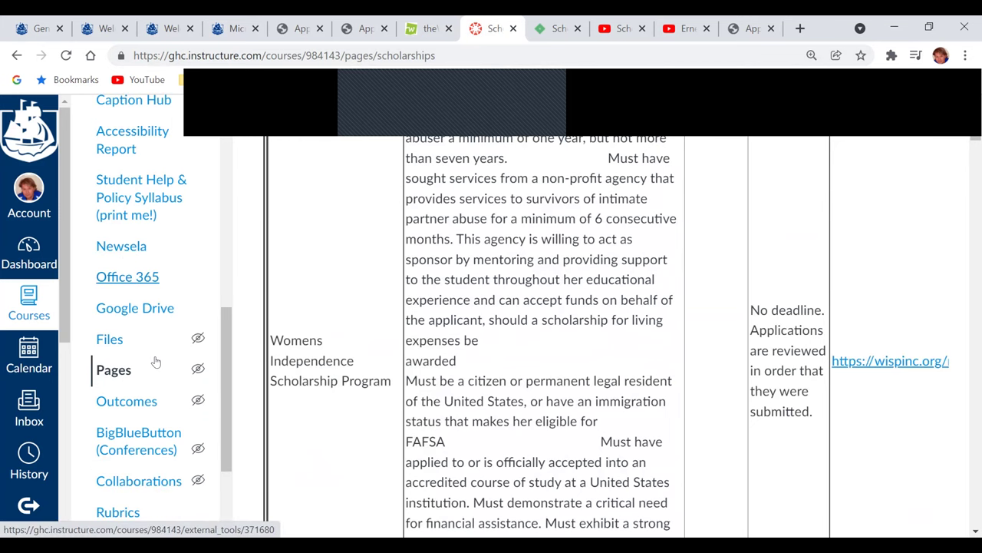
scroll(155, 361, down, 2)
scroll(155, 361, up, 5)
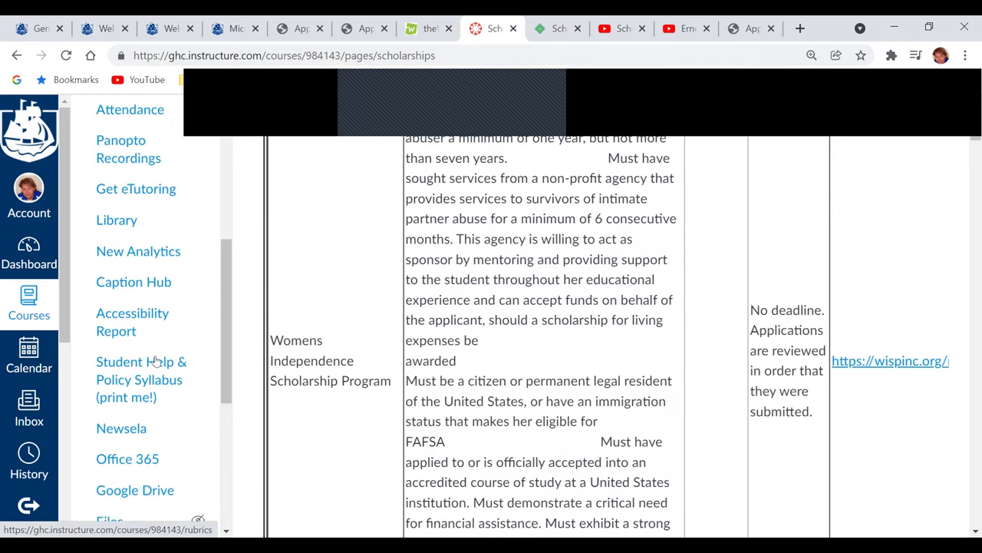
scroll(155, 361, up, 4)
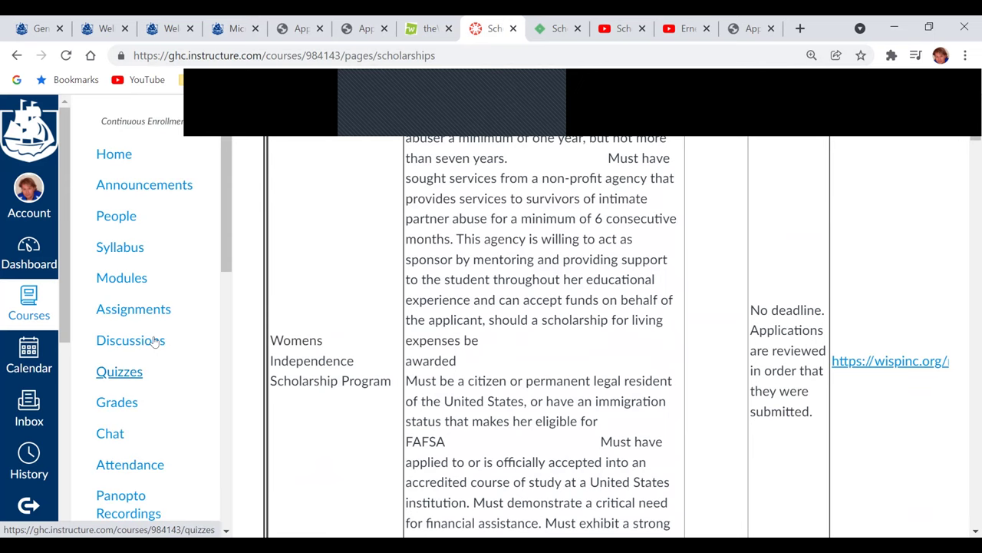
Show the list of Canvas courses and locate the TRiO Course among the published courses.
click(32, 303)
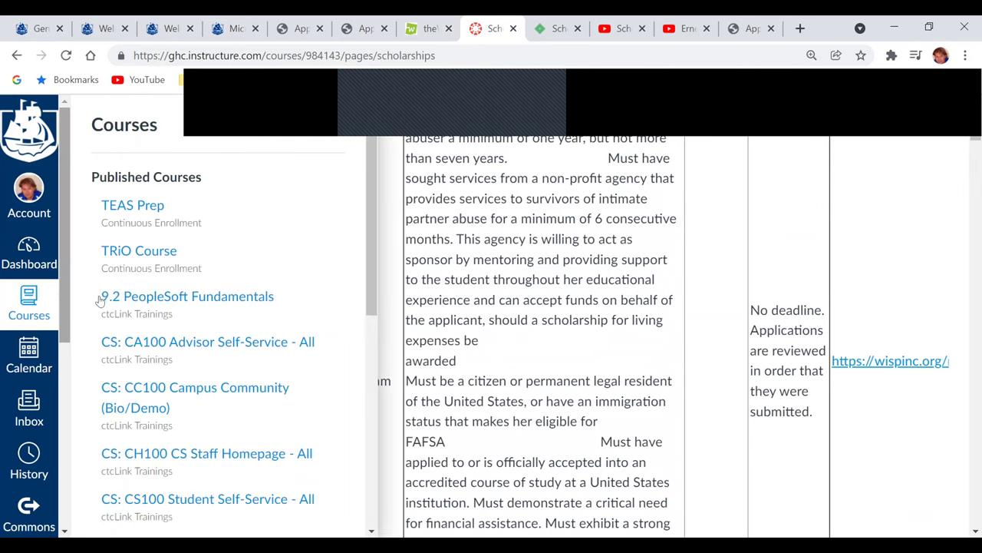
mouse_move(152, 250)
mouse_down()
mouse_move(149, 241)
mouse_move(441, 278)
mouse_move(280, 286)
mouse_move(154, 258)
mouse_up()
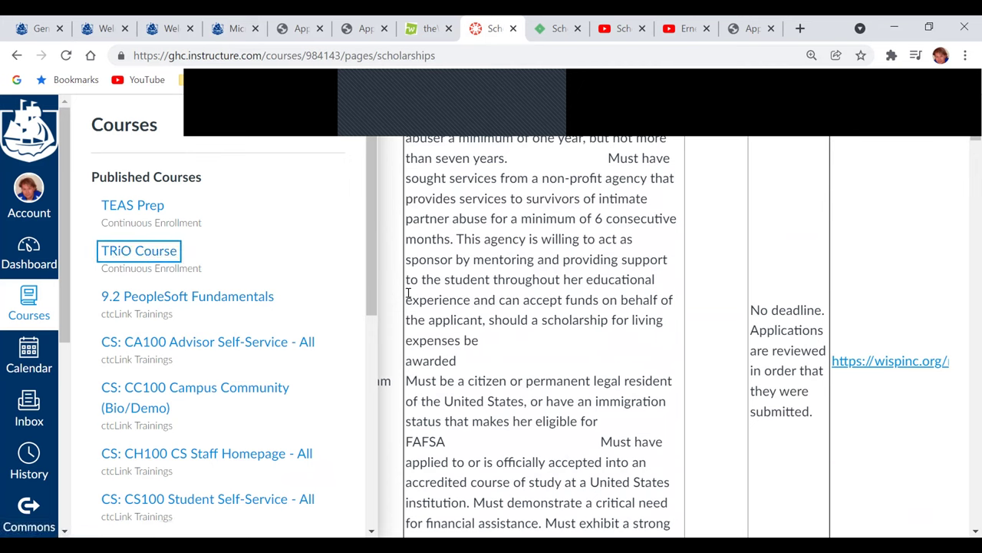
click(153, 264)
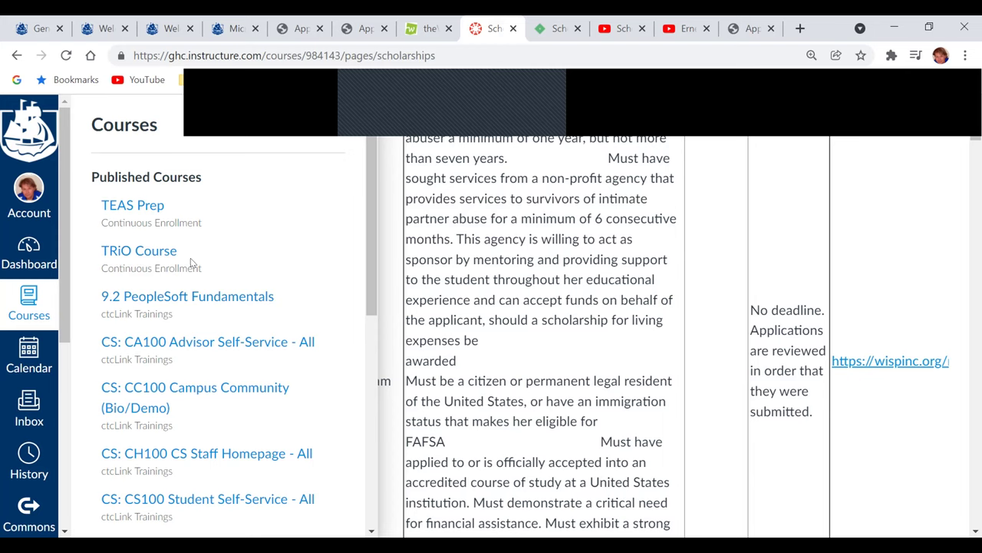
click(48, 265)
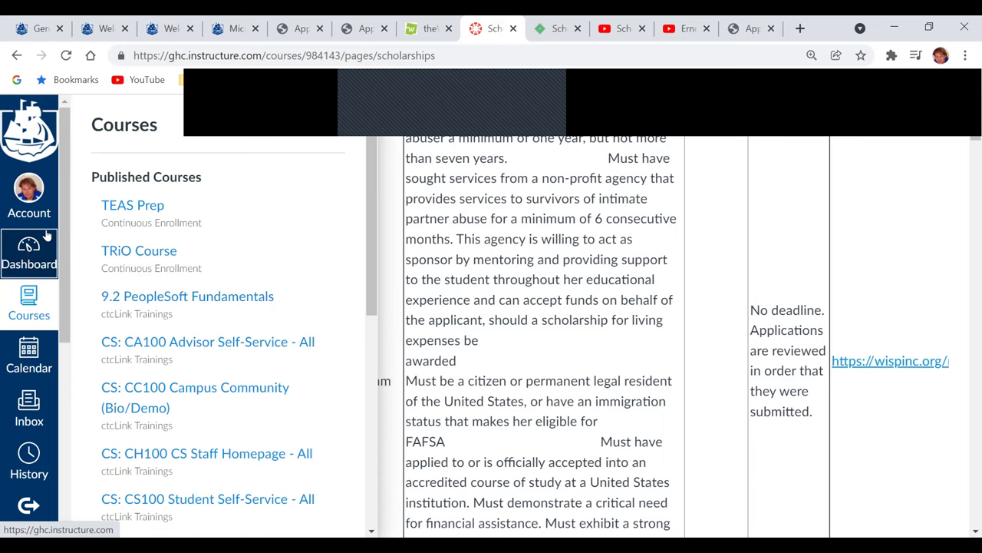
Return to the TRiO course home page, open its Scholarships page and review the application tips and Working Scholarship Guide table.
click(17, 57)
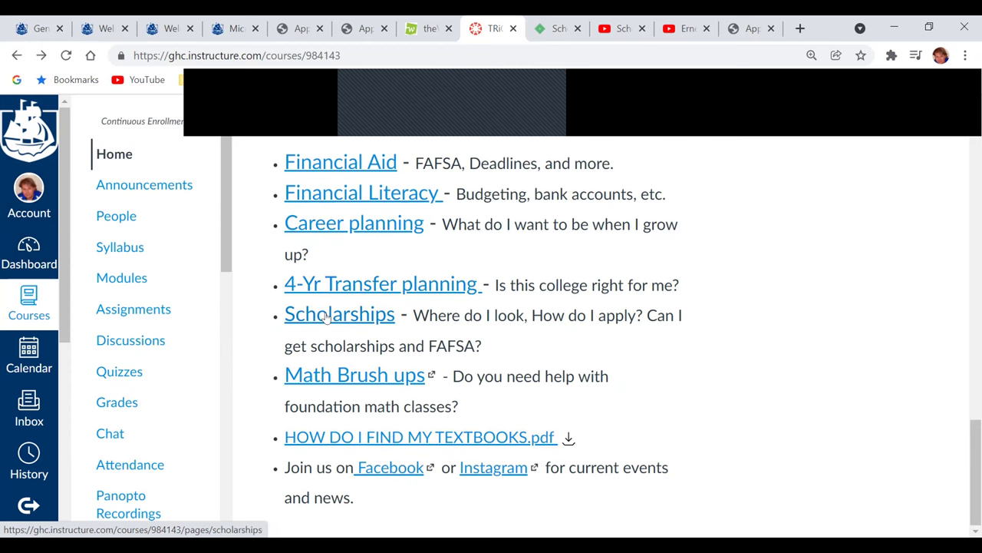
click(327, 321)
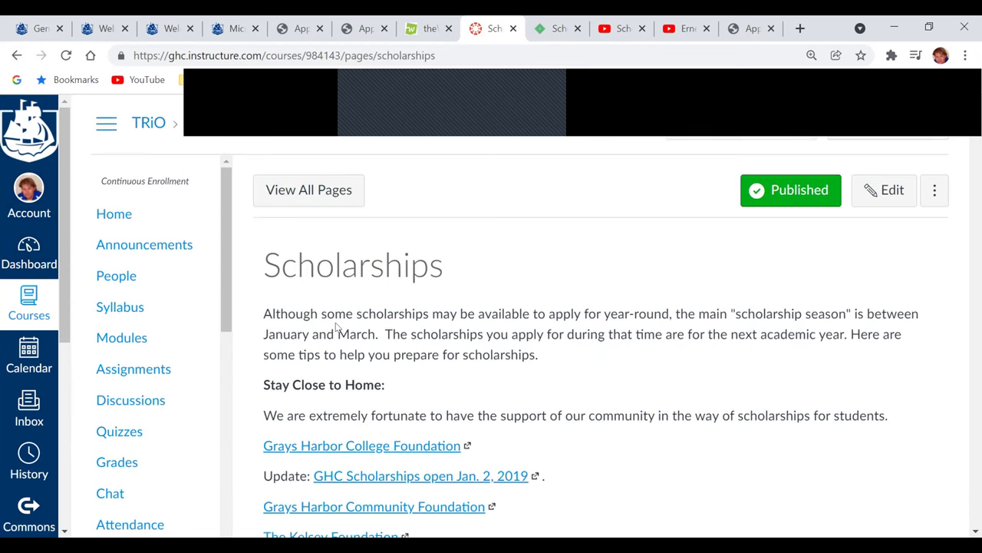
scroll(335, 326, down, 2)
scroll(335, 327, down, 1)
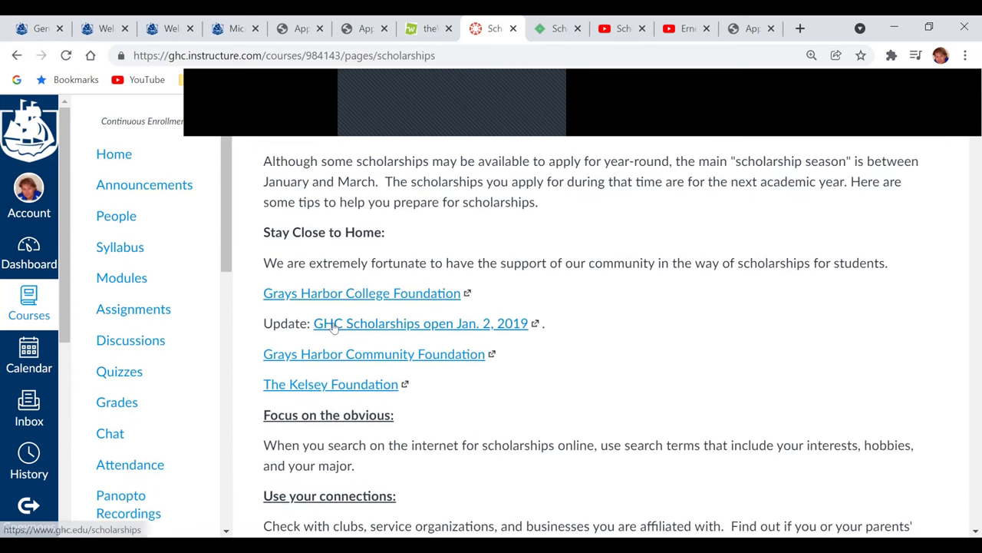
scroll(335, 326, down, 1)
scroll(334, 326, down, 10)
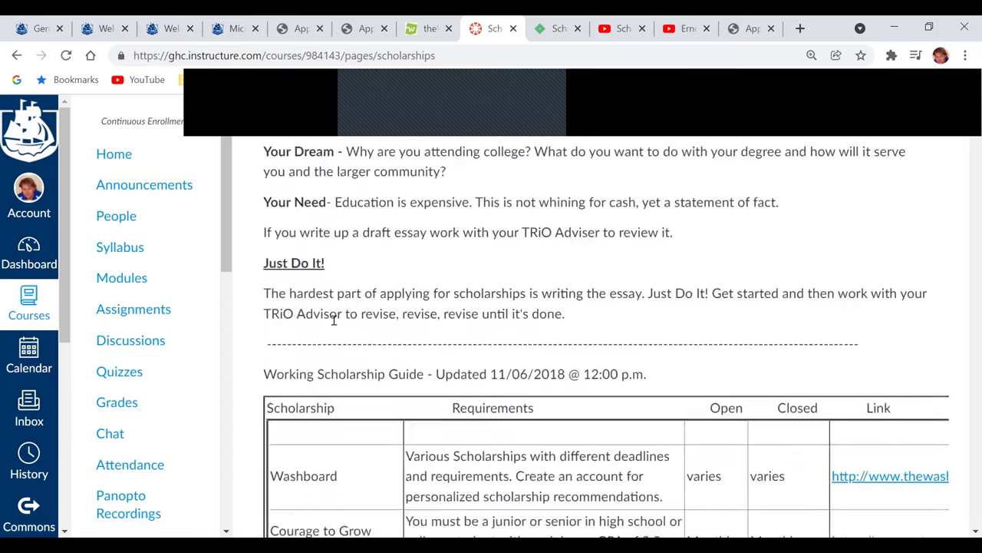
scroll(334, 323, down, 1)
scroll(335, 324, up, 1)
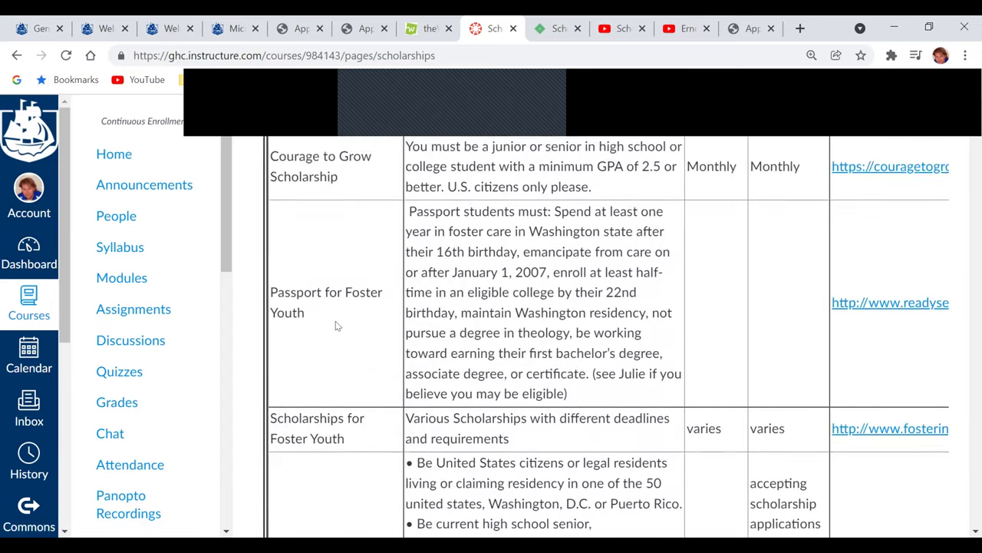
scroll(335, 326, up, 1)
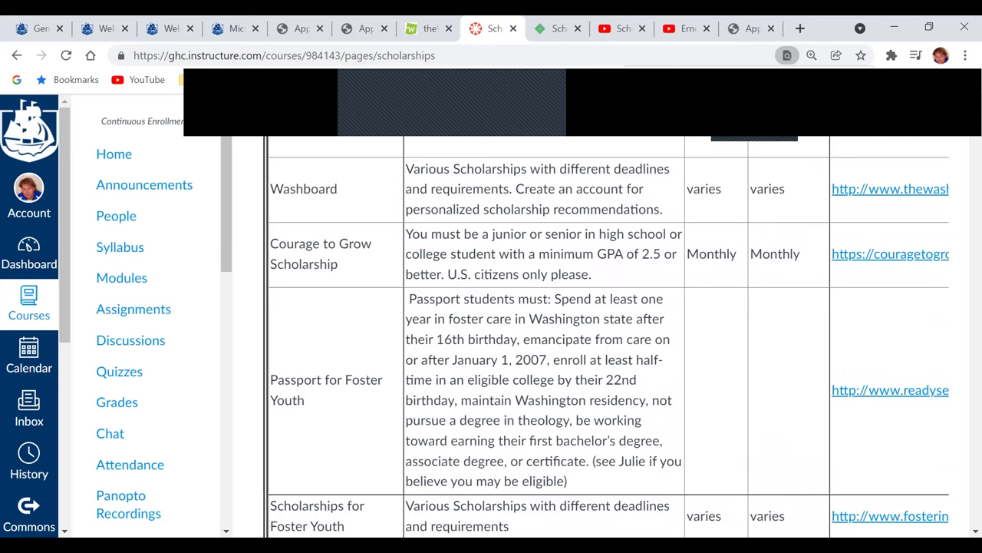
Search the Scholarships page for "nursing", step through the matching scholarship entries and close the search.
key(ctrl+f)
text(nursing)
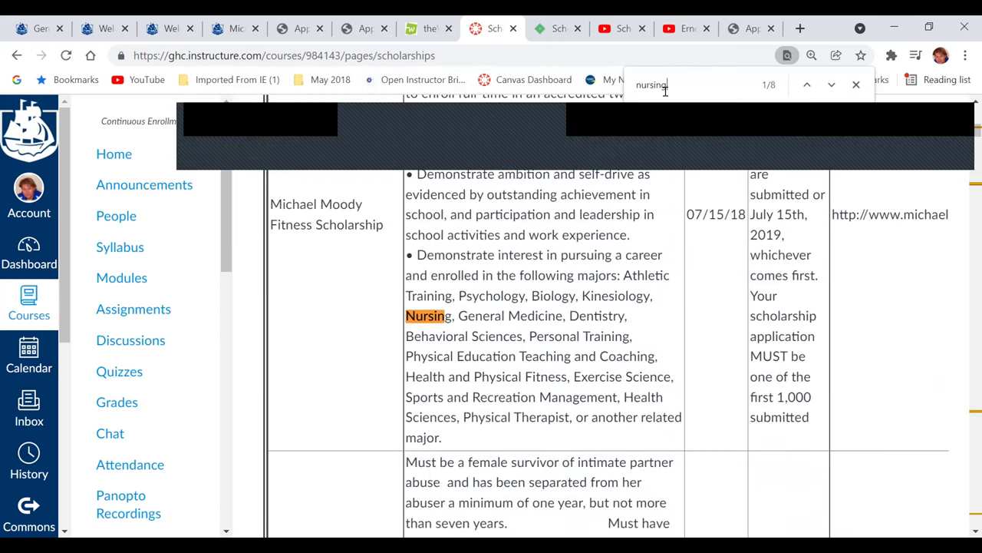
click(832, 85)
click(832, 85)
click(832, 85)
click(832, 85)
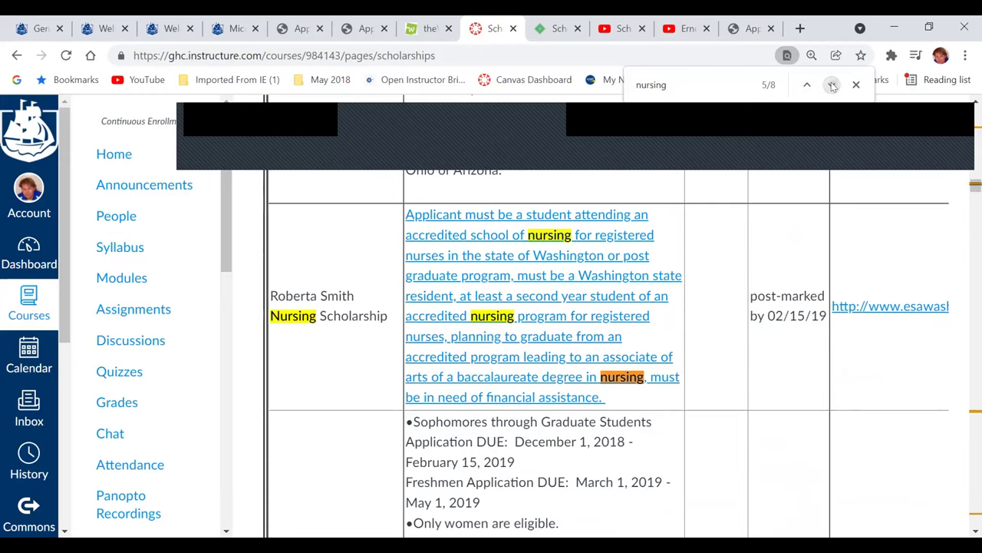
click(832, 85)
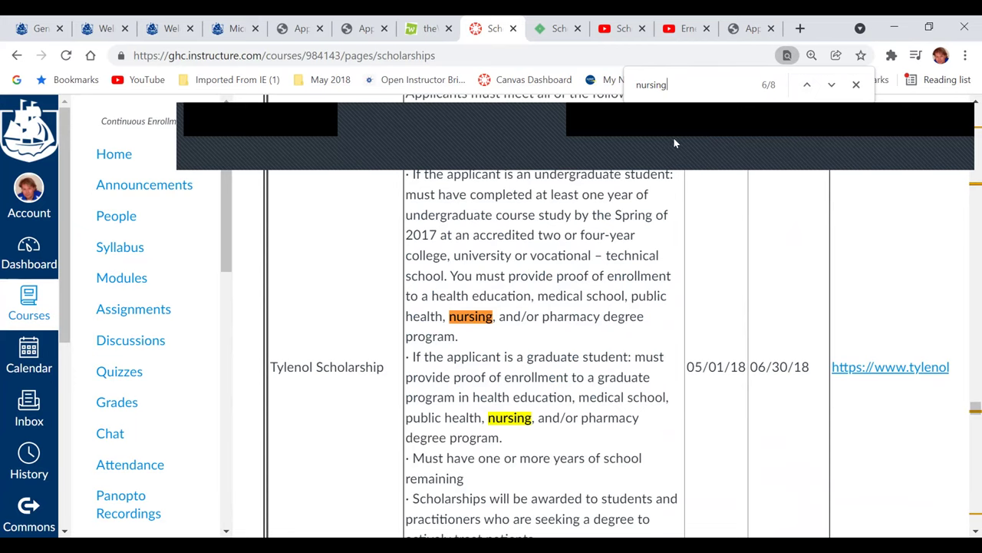
key(ctrl+f)
click(855, 83)
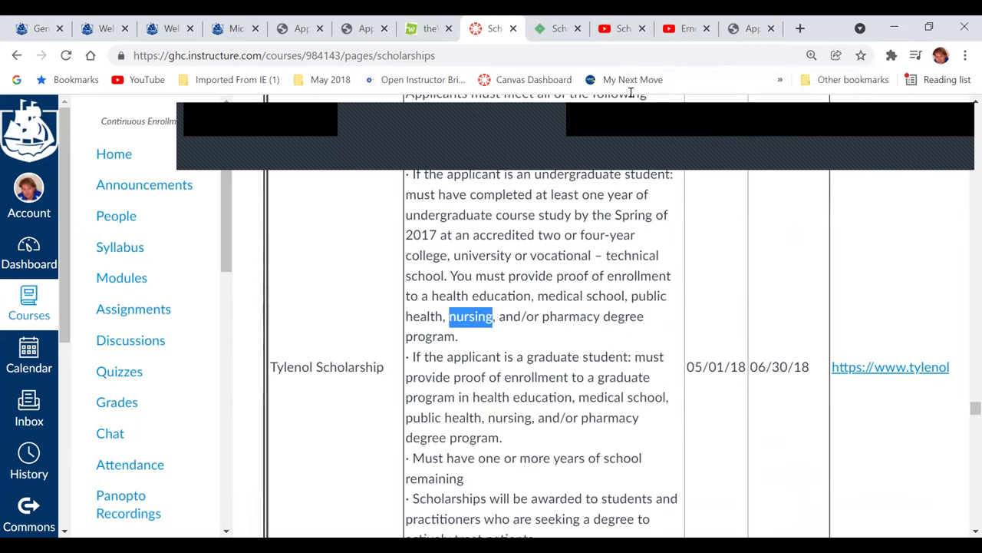
Switch to the Scholar Snapp page for students.
click(551, 28)
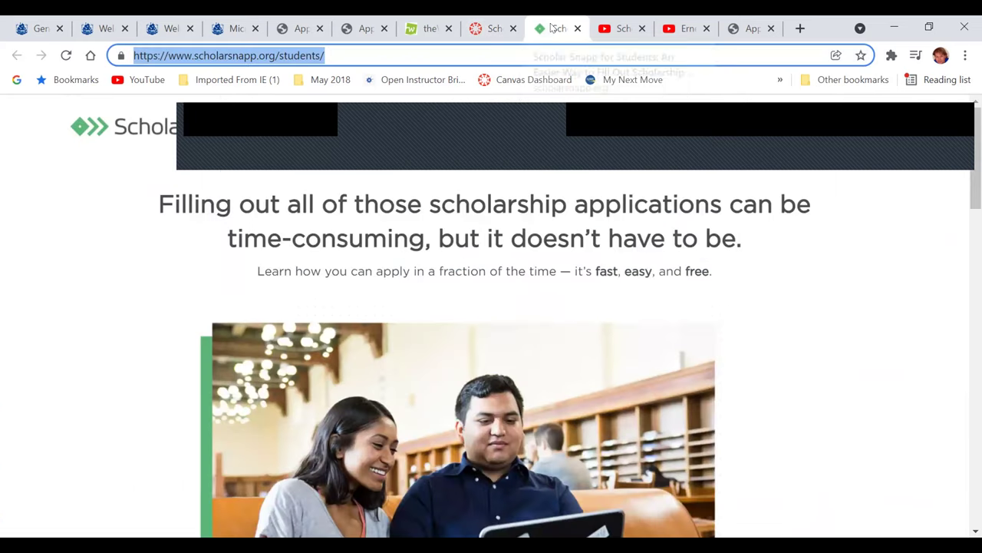